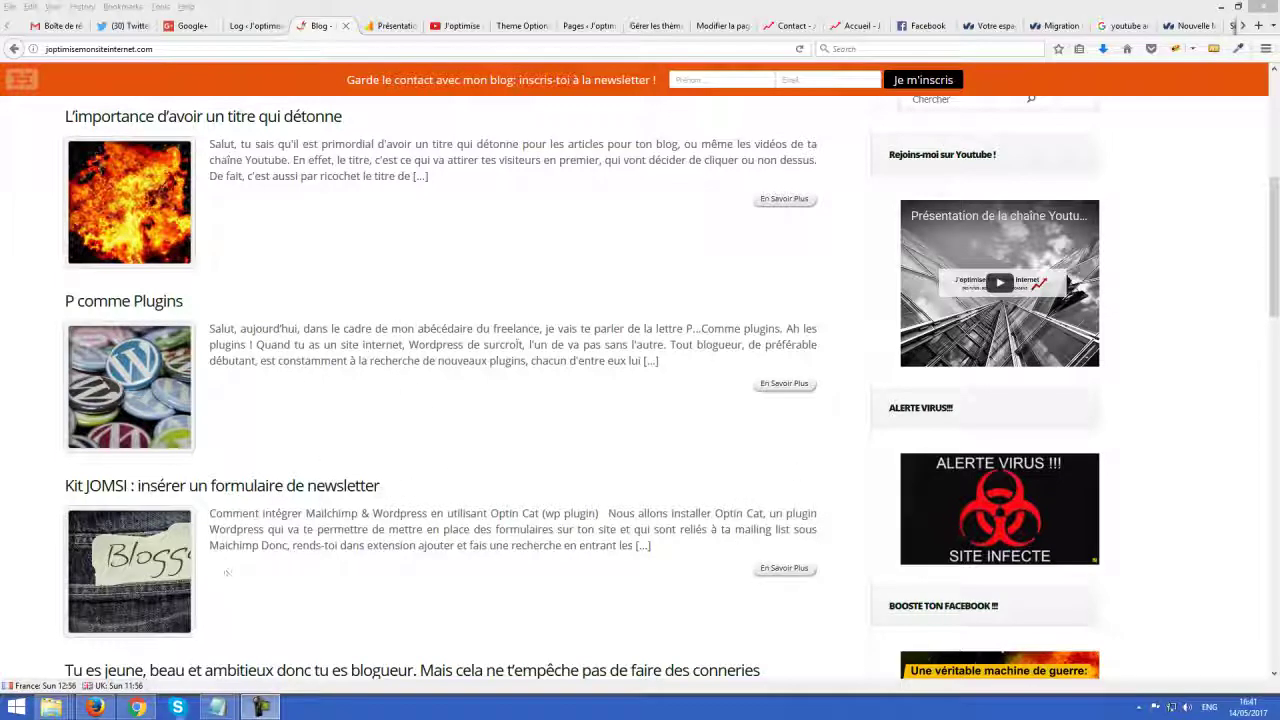
Switch from Firefox to the Chrome window showing Google's home page
click(137, 707)
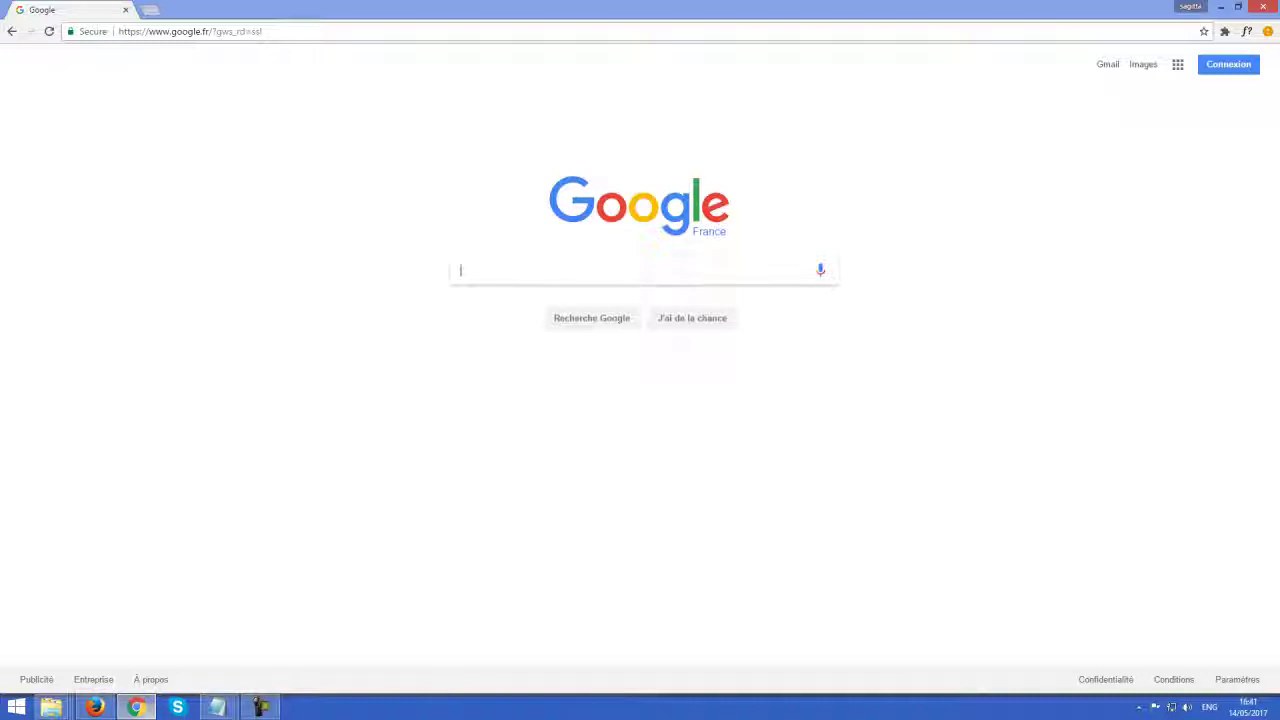
Search Google for 'lastpass chrome' and open the LastPass Chrome Web Store listing
click(601, 262)
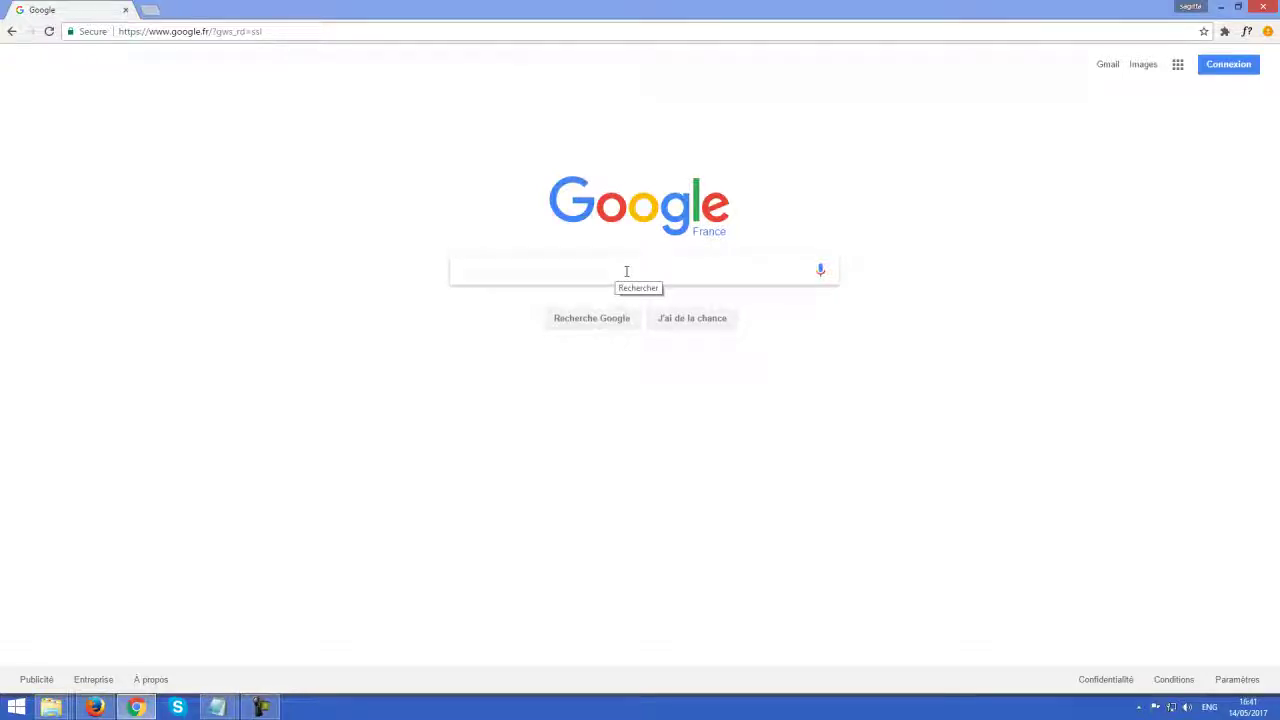
text(lasr)
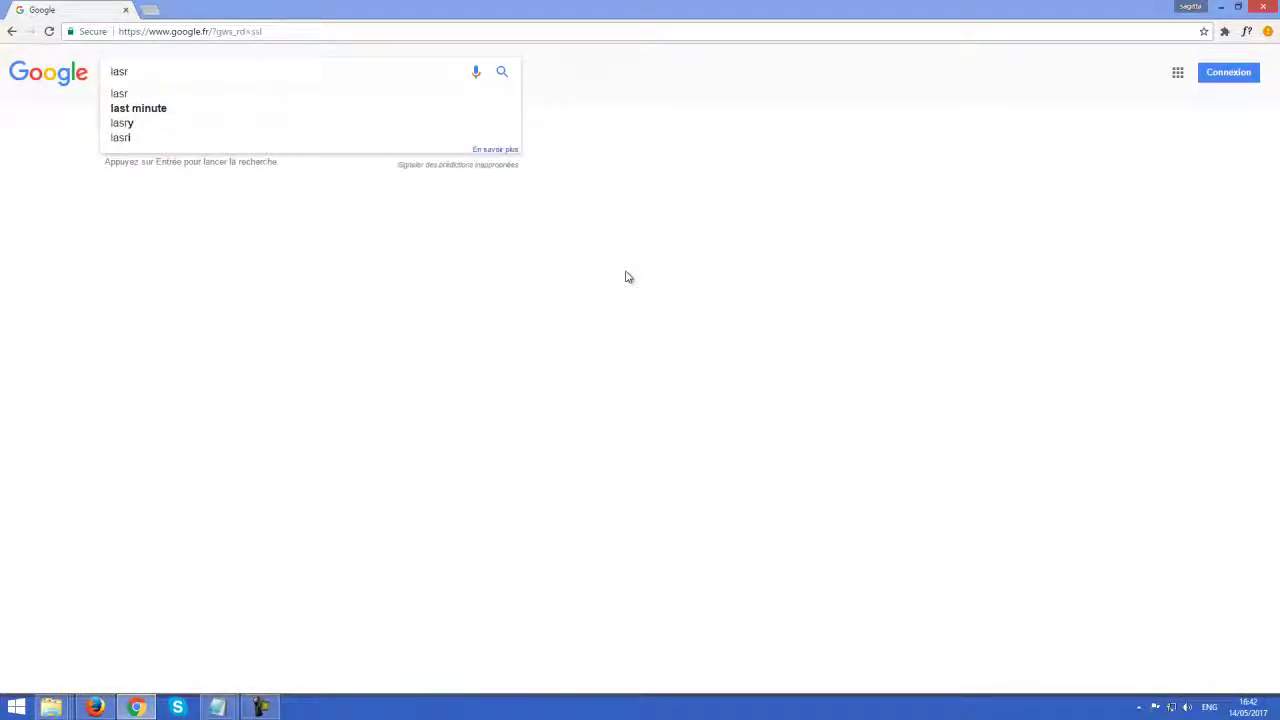
key(BackSpace)
text(tp)
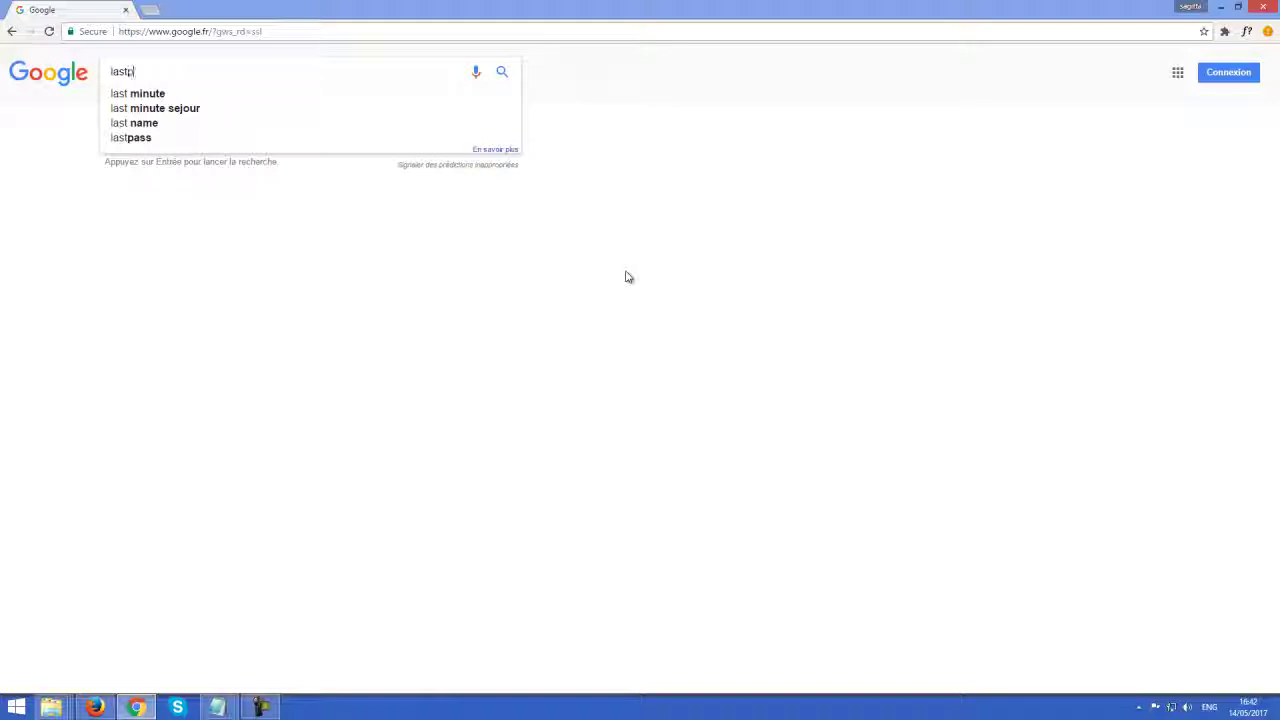
text(ass c)
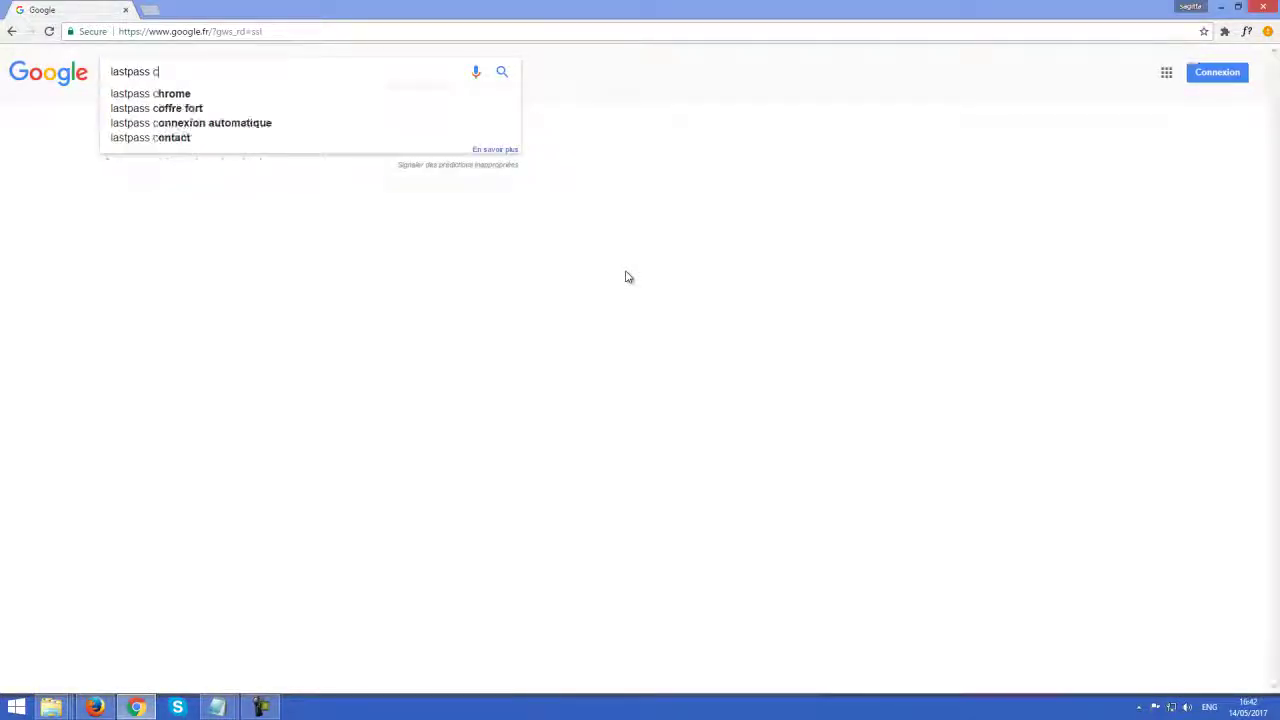
click(179, 97)
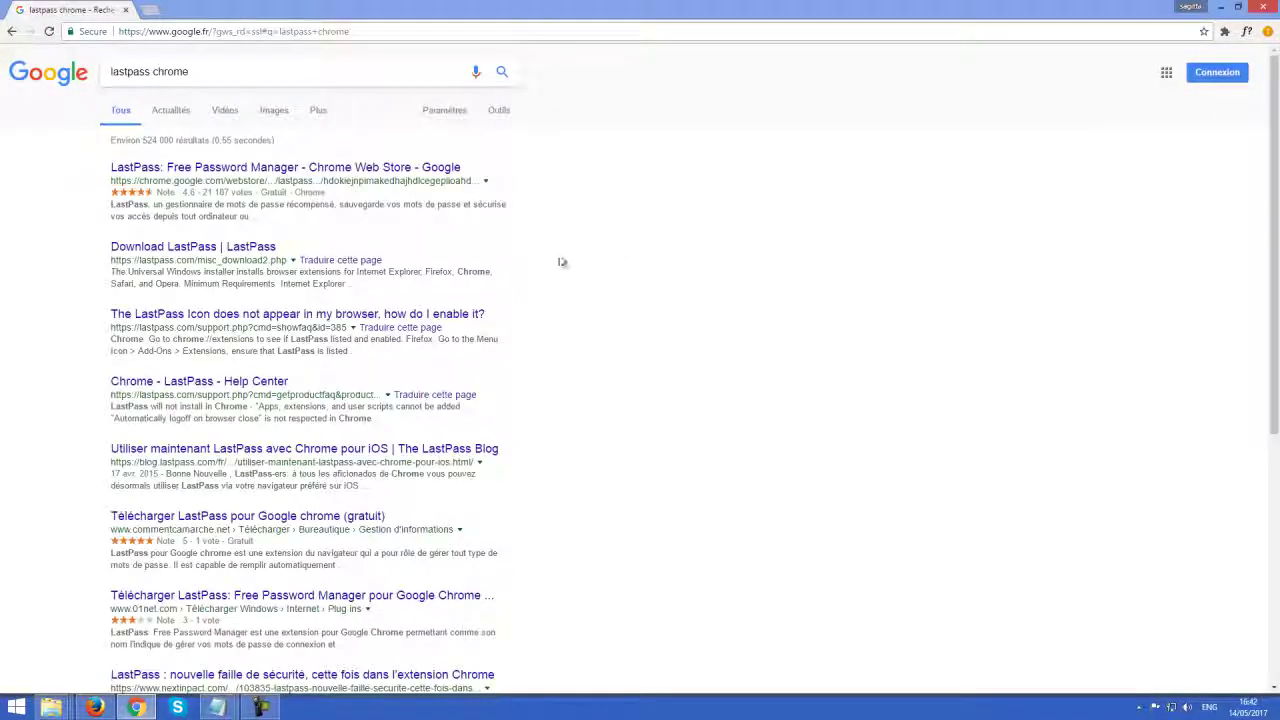
click(190, 172)
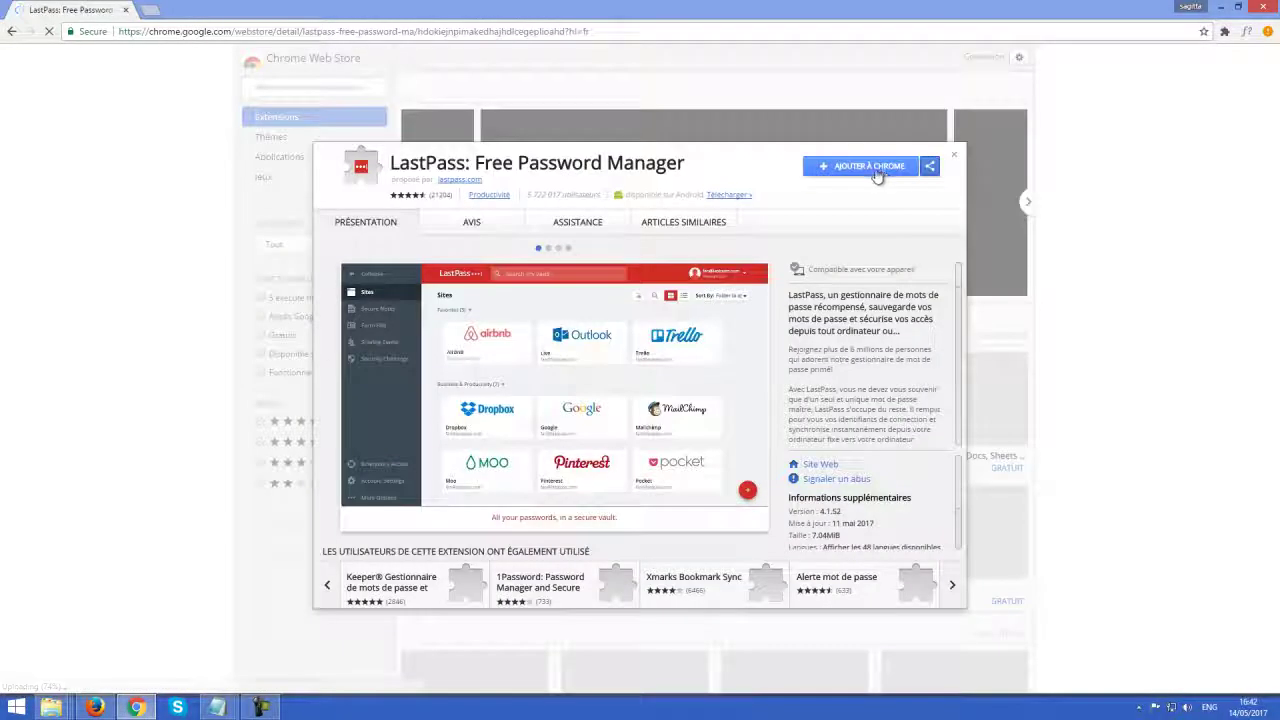
Add LastPass to Chrome, enter your e-mail address, accept the terms and create the account
click(877, 167)
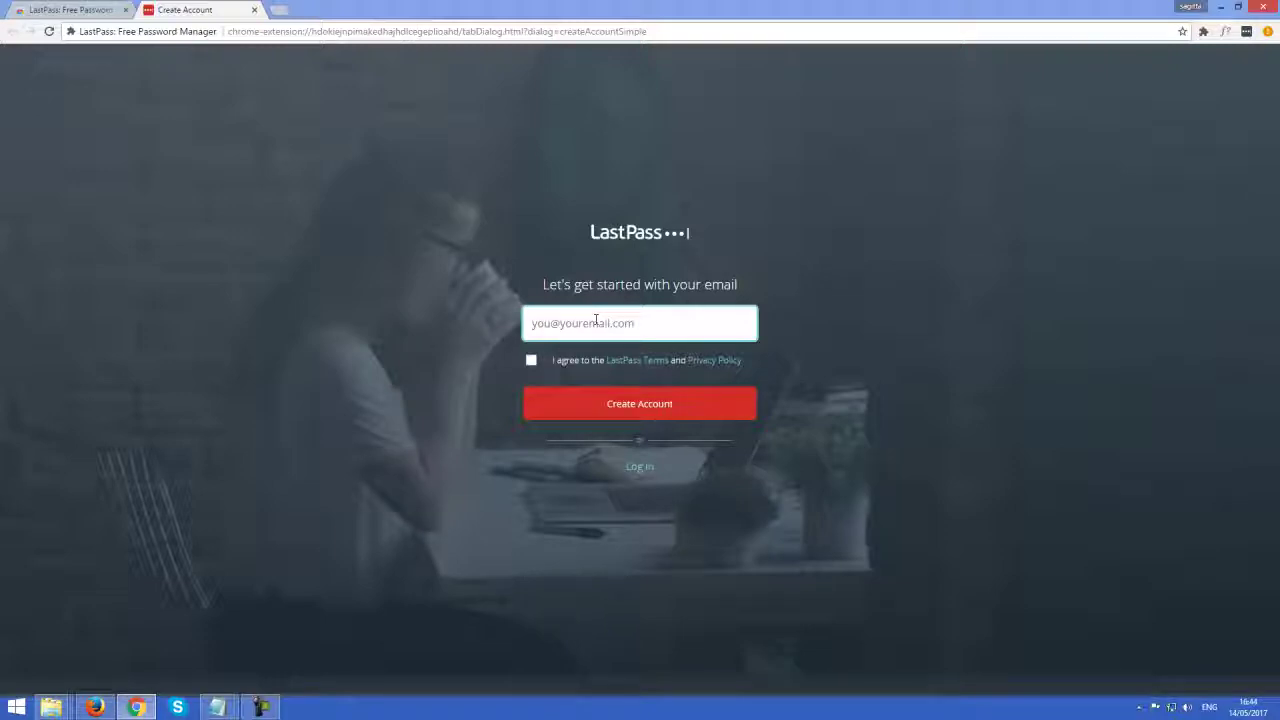
click(531, 360)
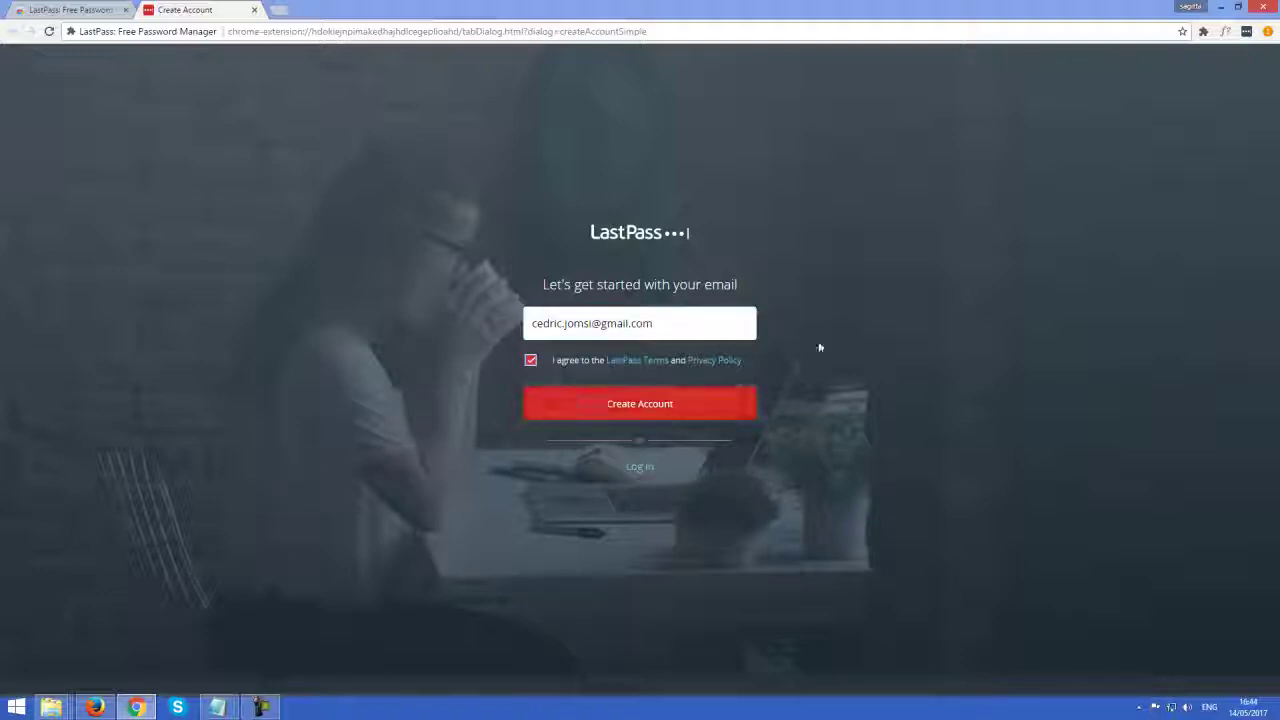
click(597, 414)
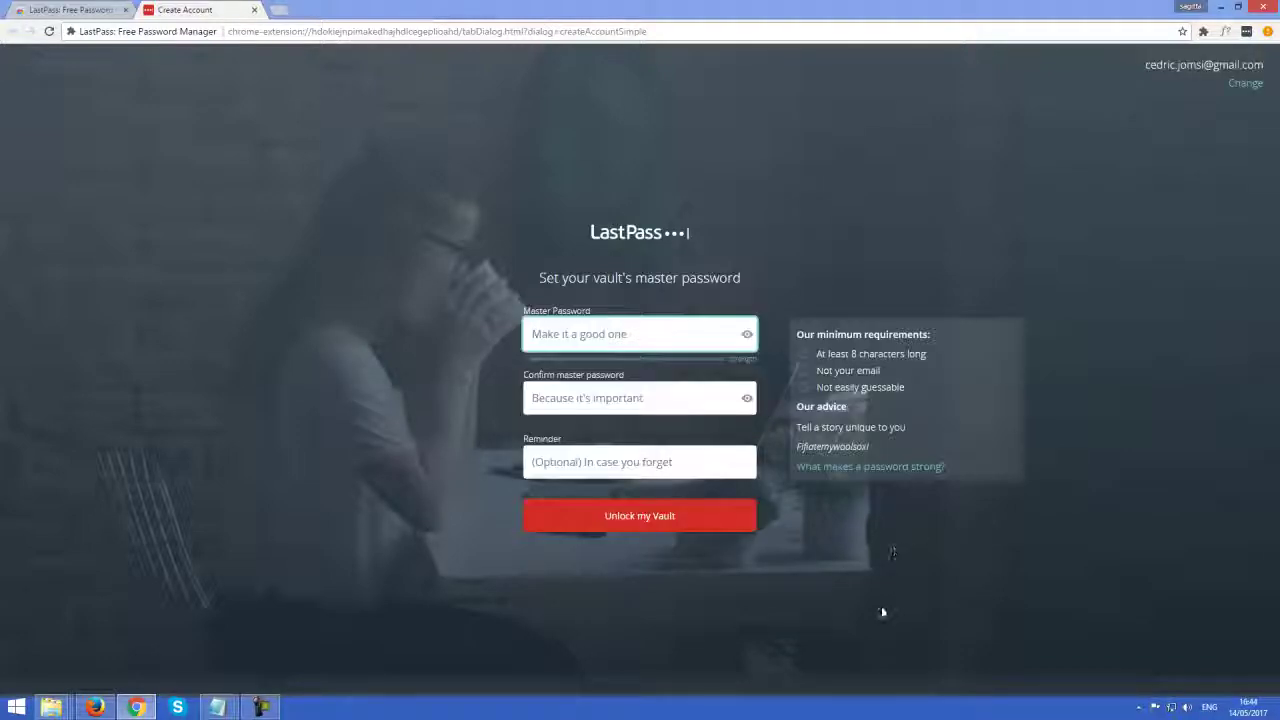
Fill in the master password, its confirmation and the password reminder
click(548, 404)
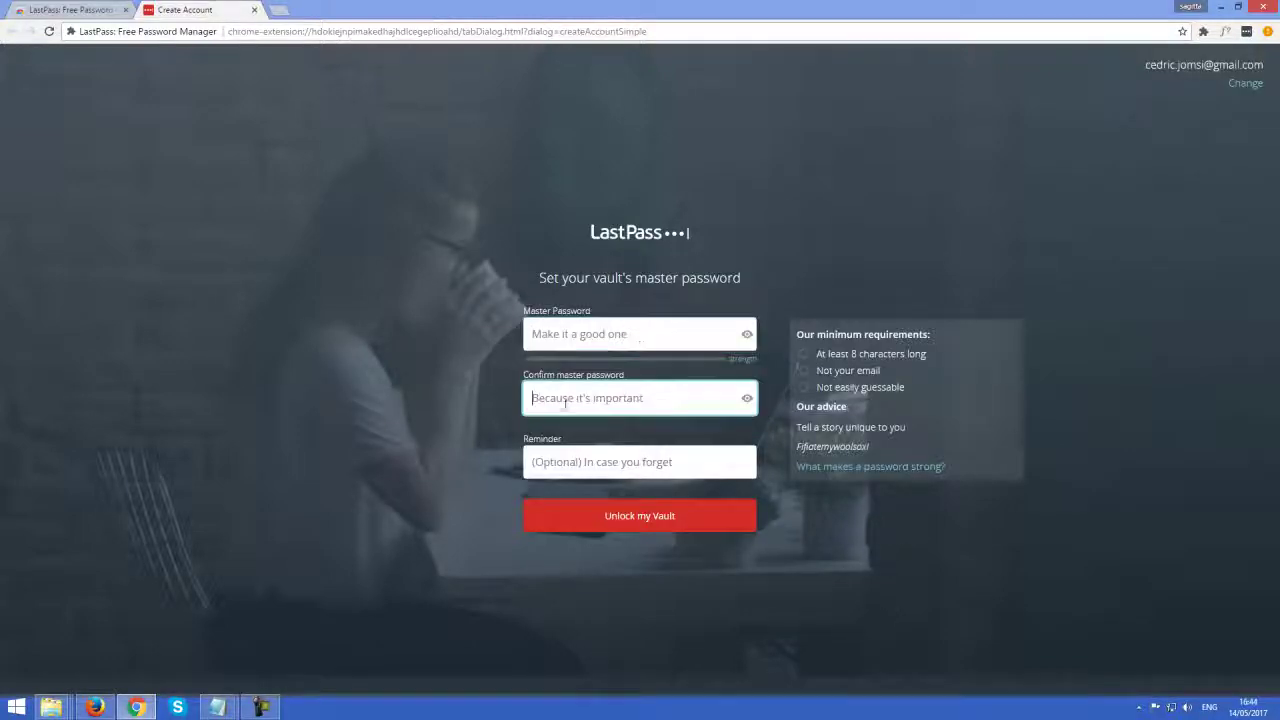
click(624, 330)
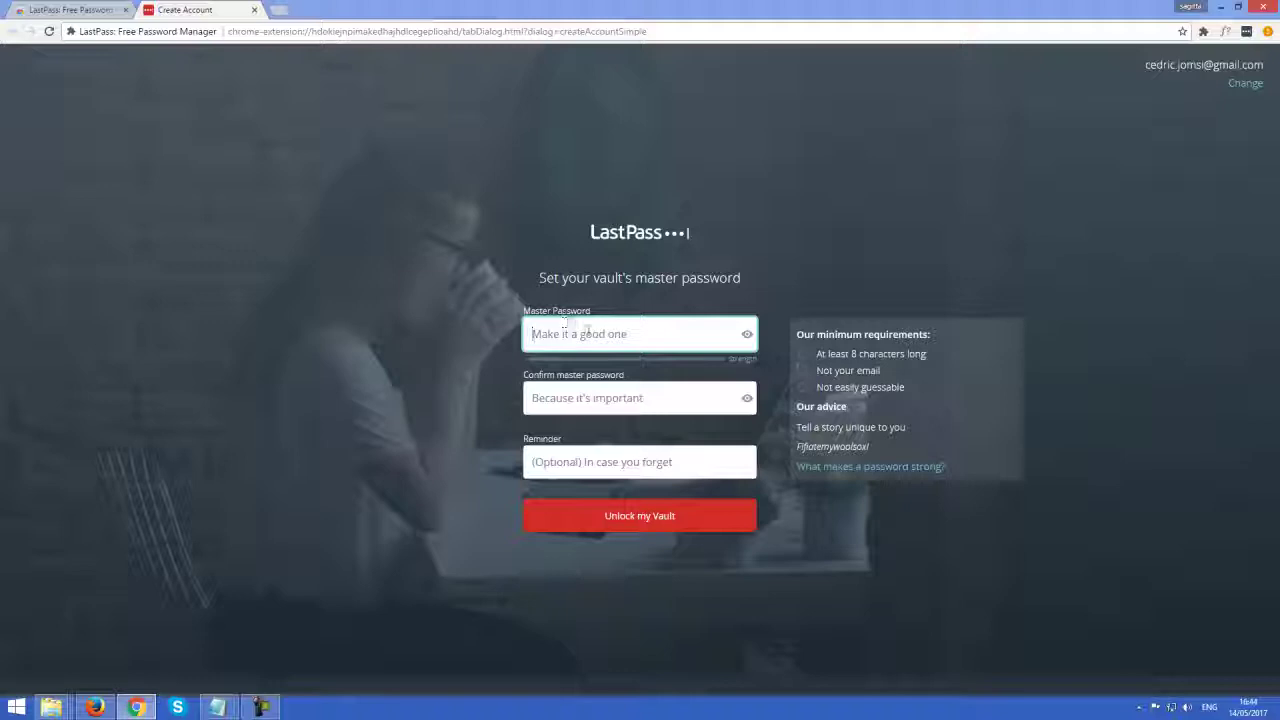
click(677, 455)
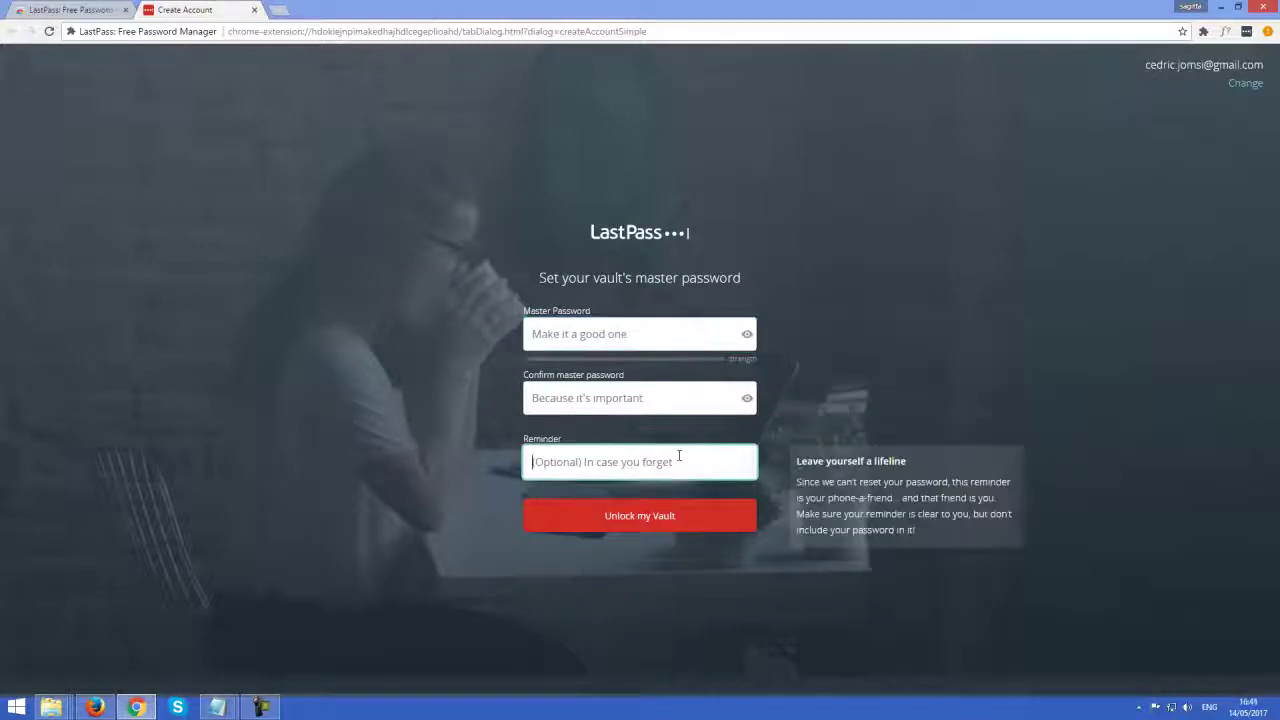
click(555, 332)
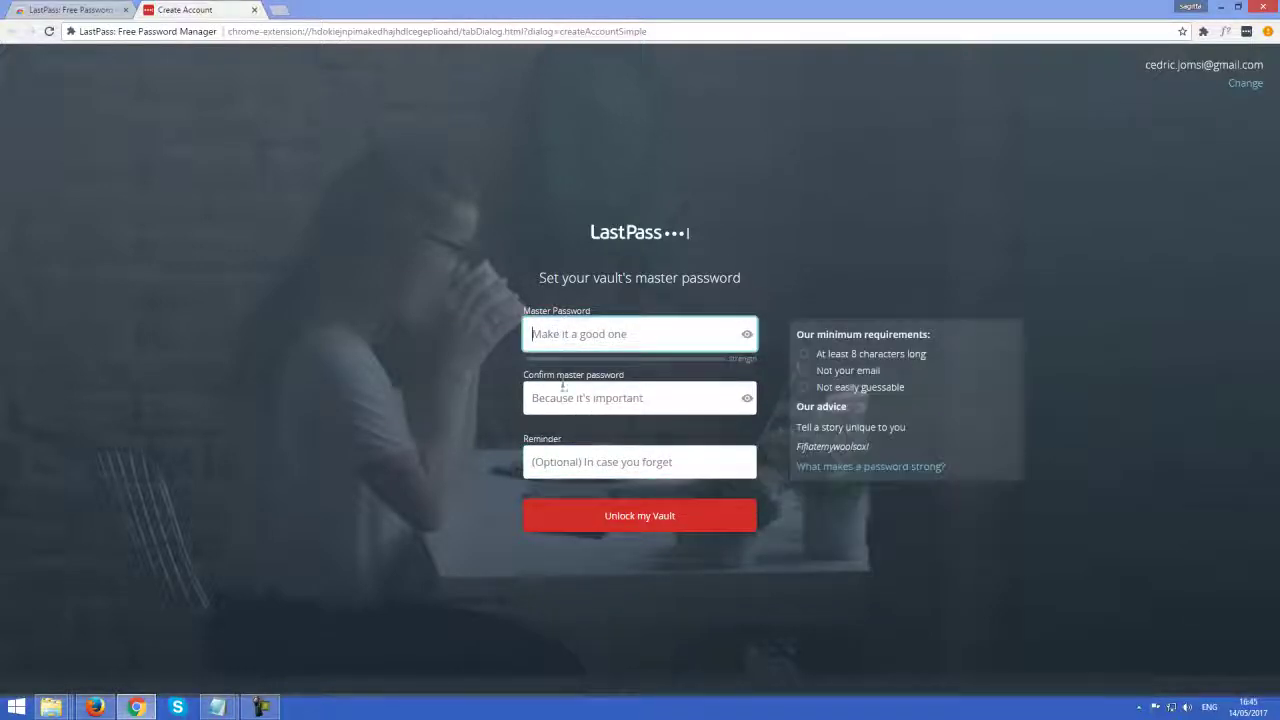
click(565, 398)
click(576, 461)
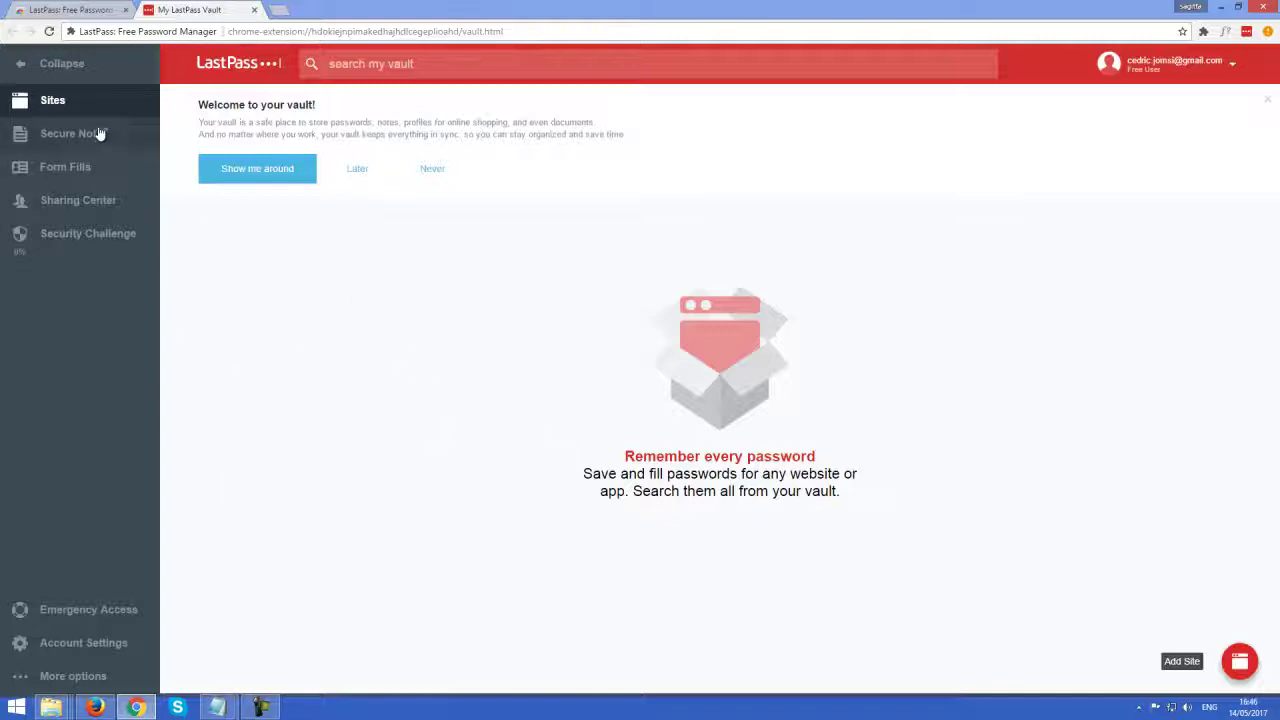
Look through the vault's Secure Notes, Form Fills and Sites sections, ending on Sites
click(62, 134)
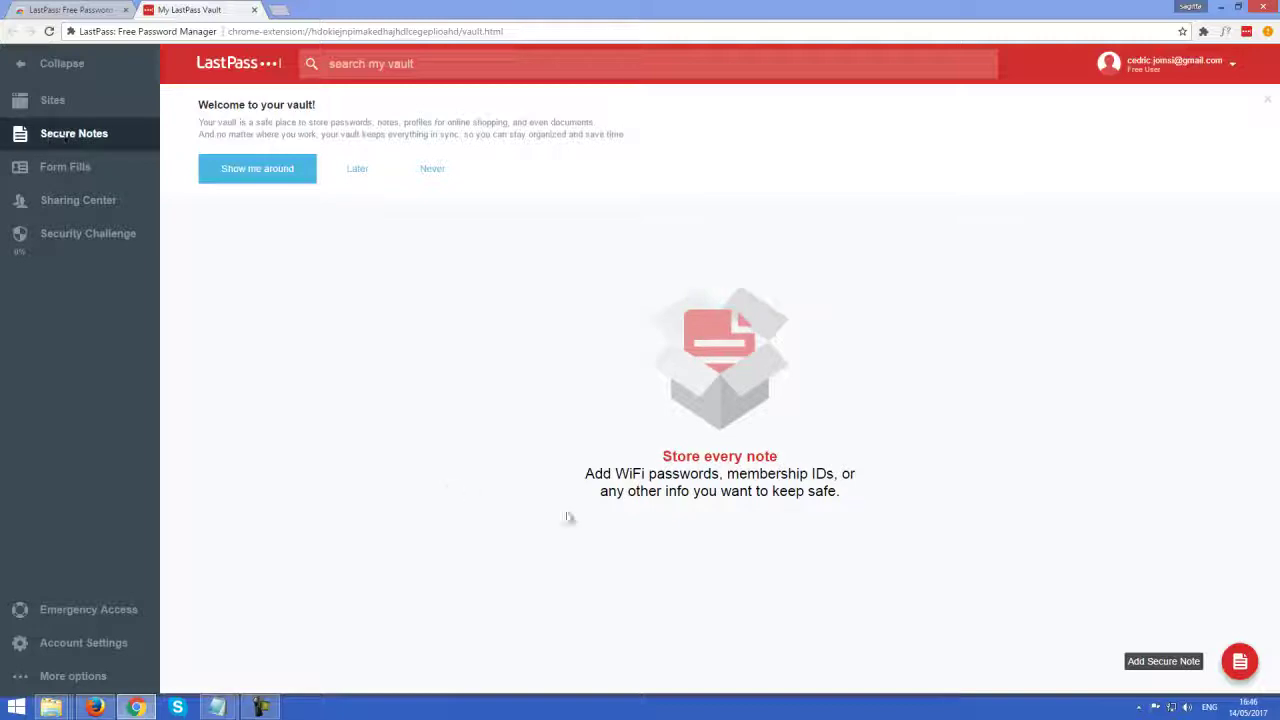
mouse_move(1171, 666)
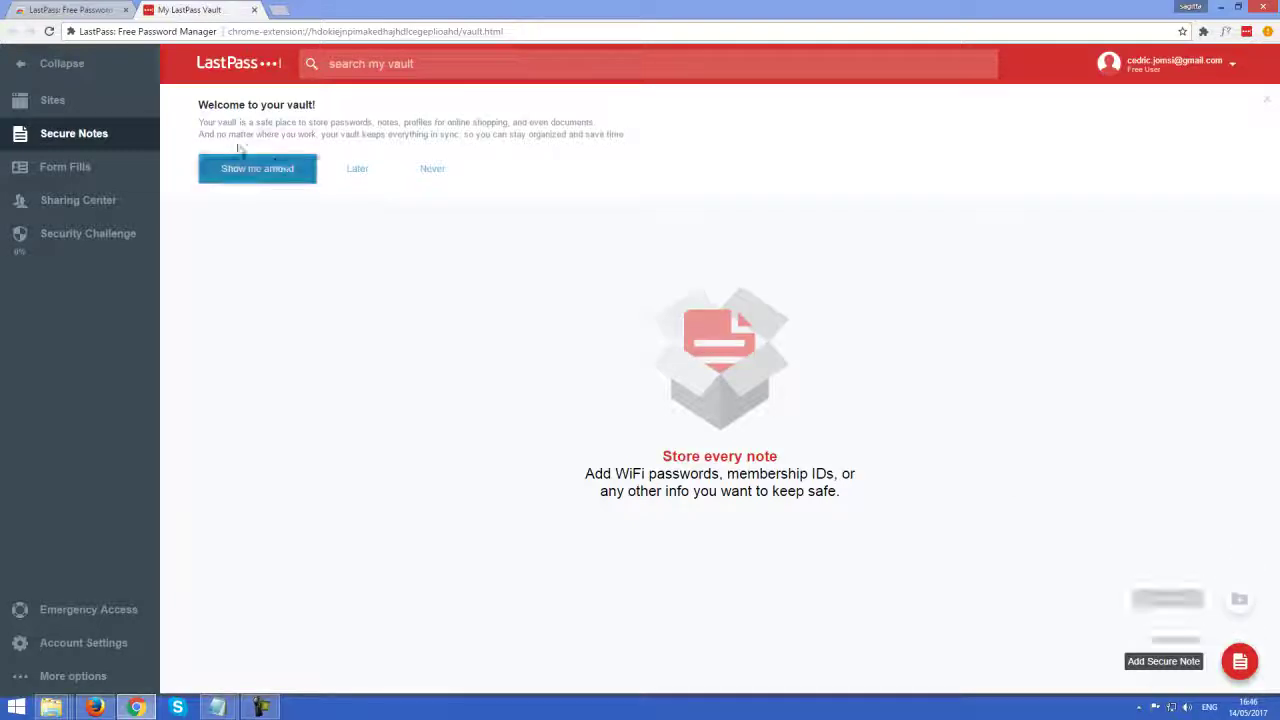
click(52, 100)
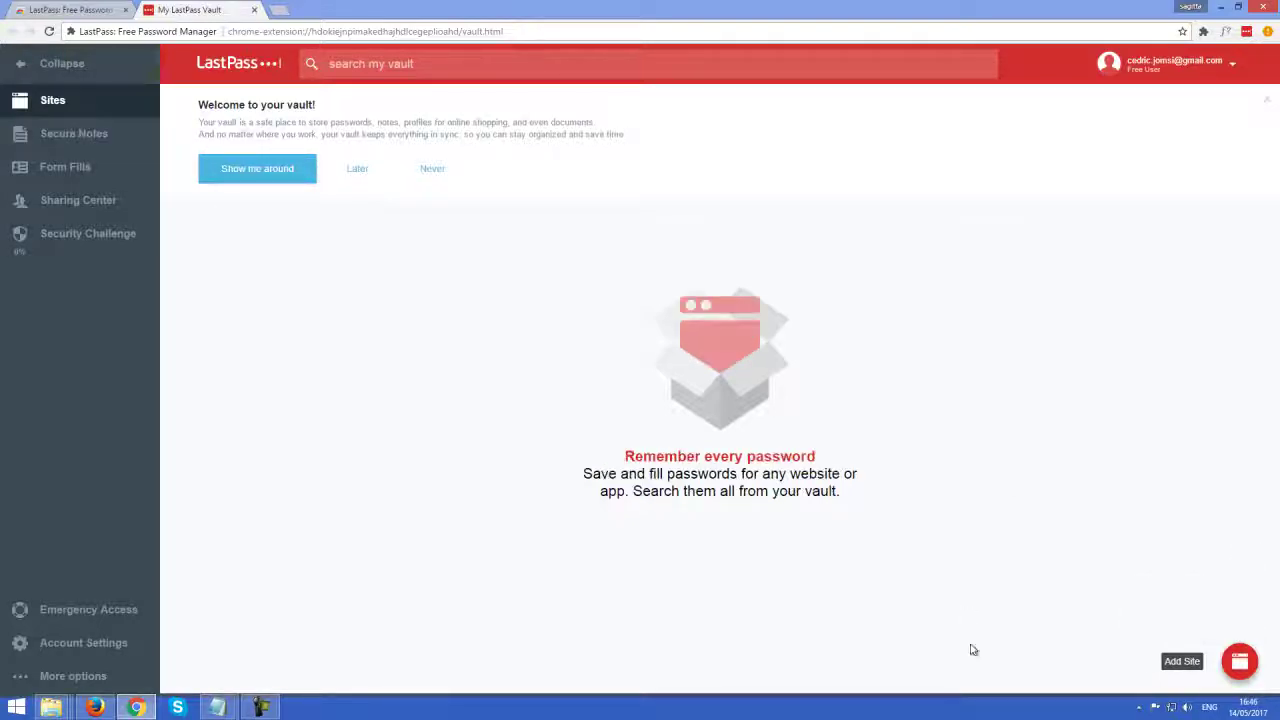
click(24, 138)
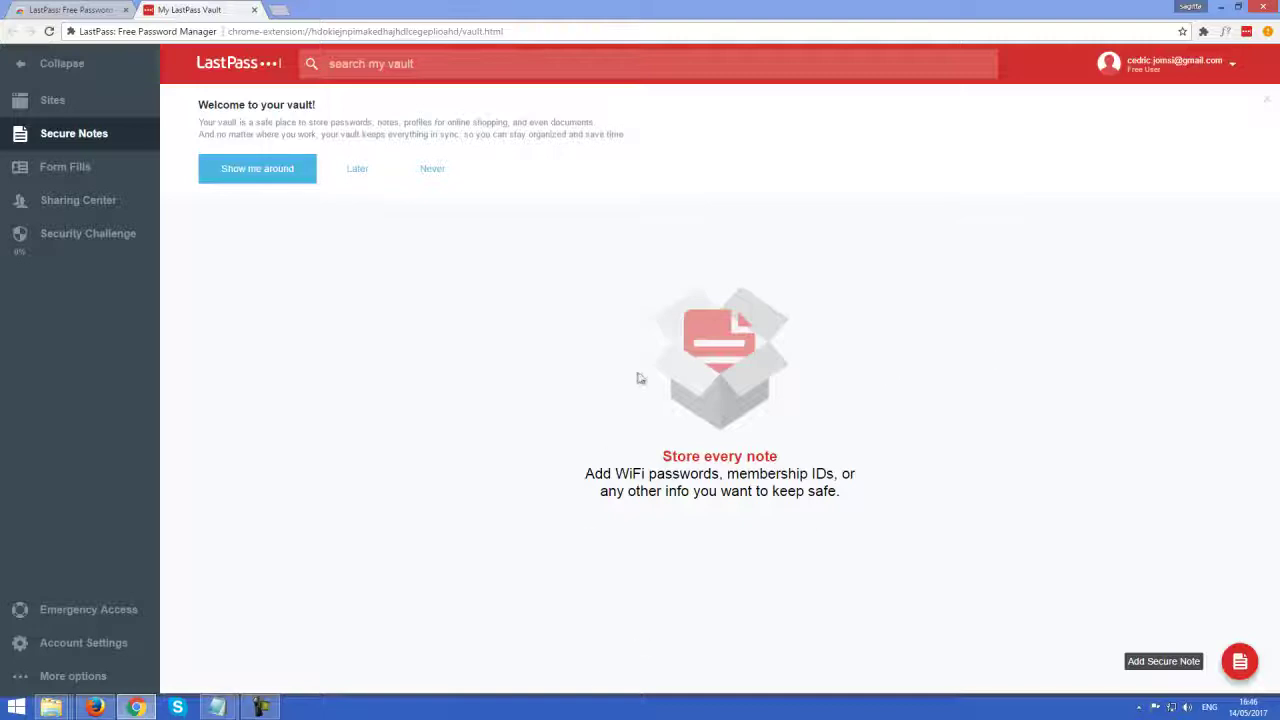
click(38, 105)
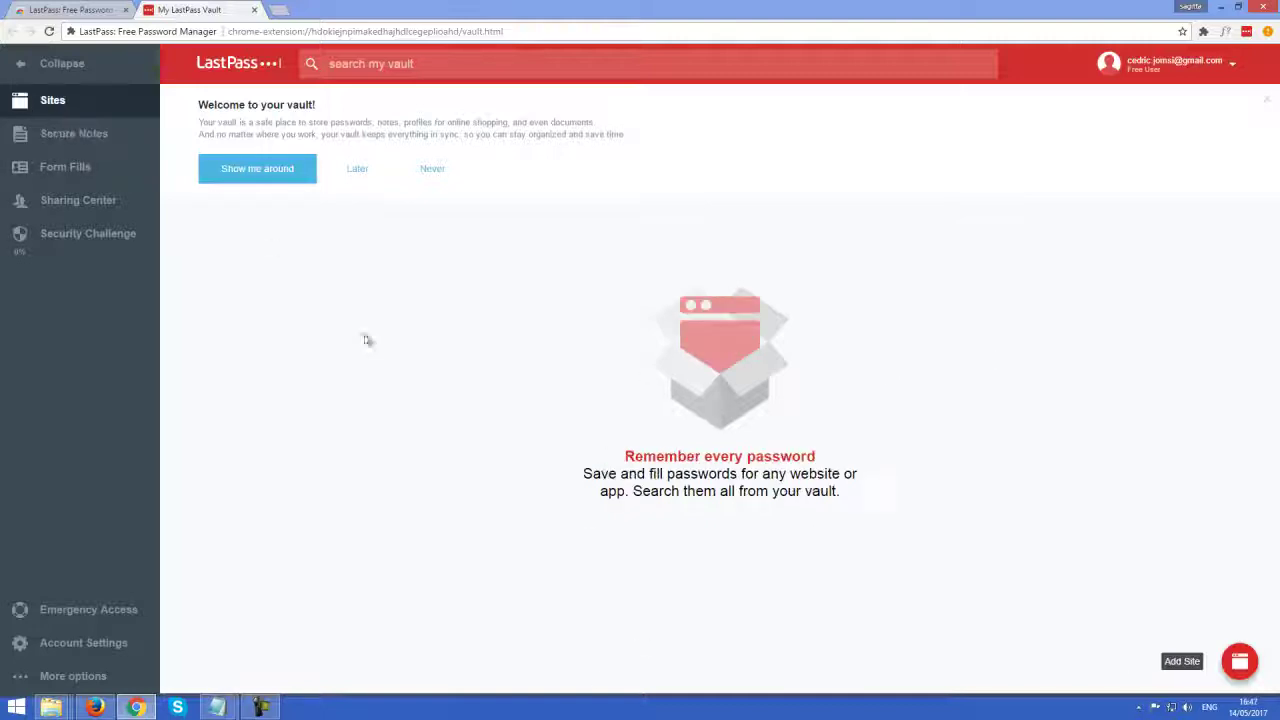
click(97, 170)
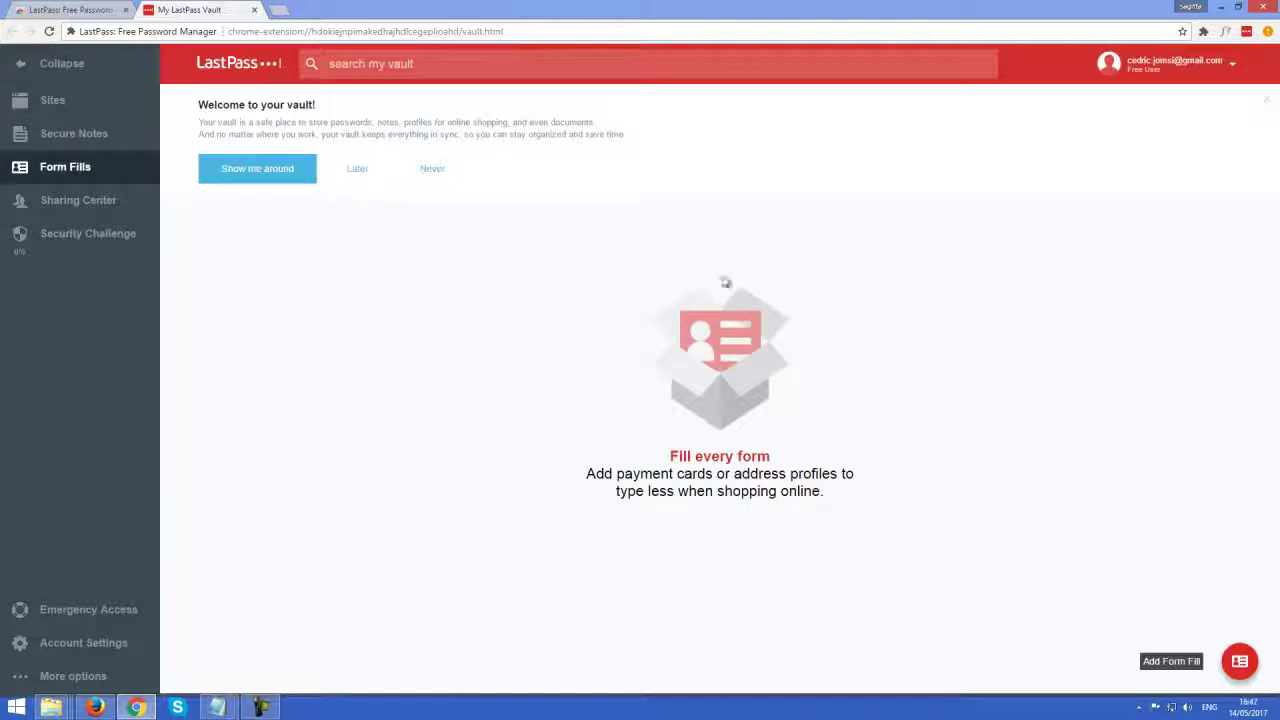
click(28, 105)
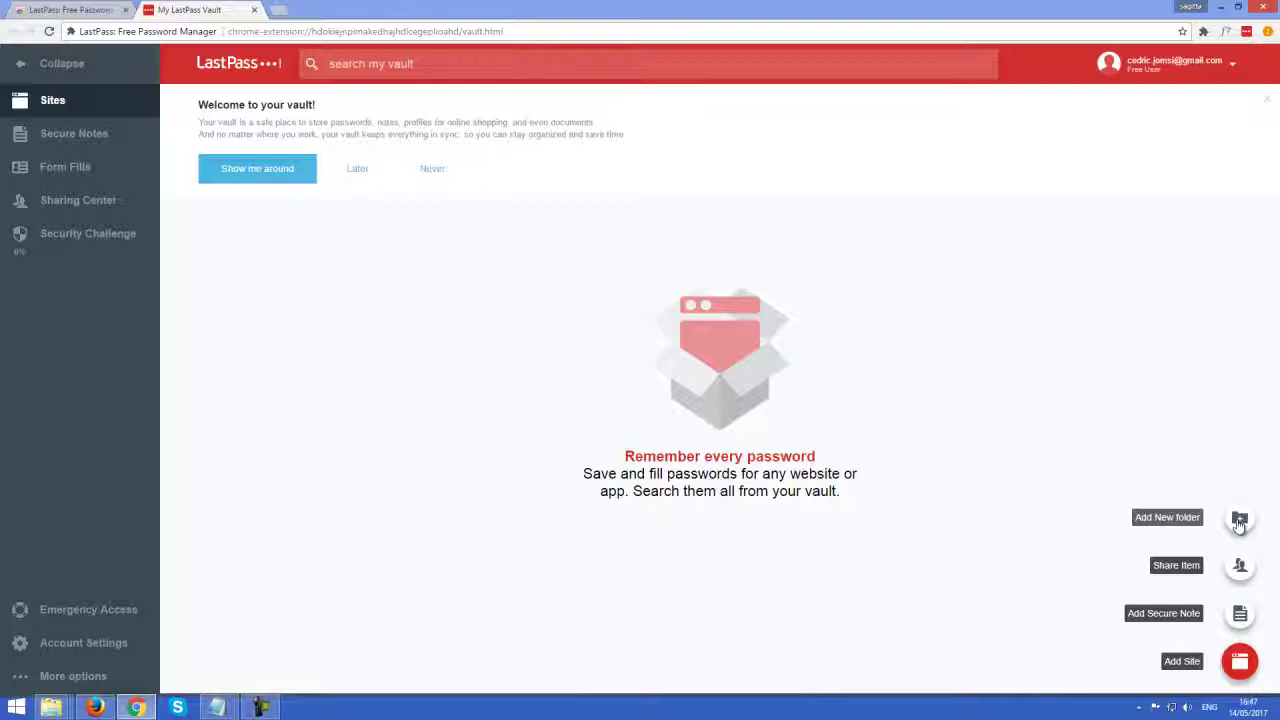
Create the 'tartempion' folder, then start adding a new site
click(1239, 522)
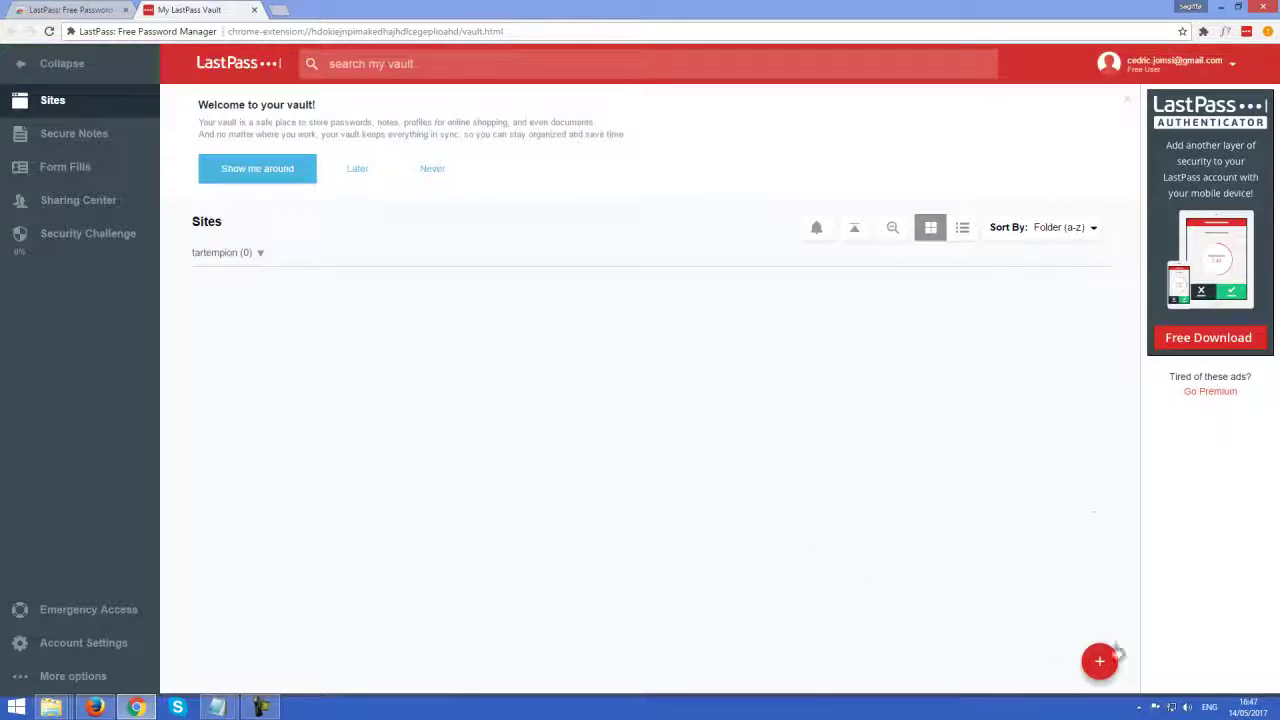
mouse_move(1100, 660)
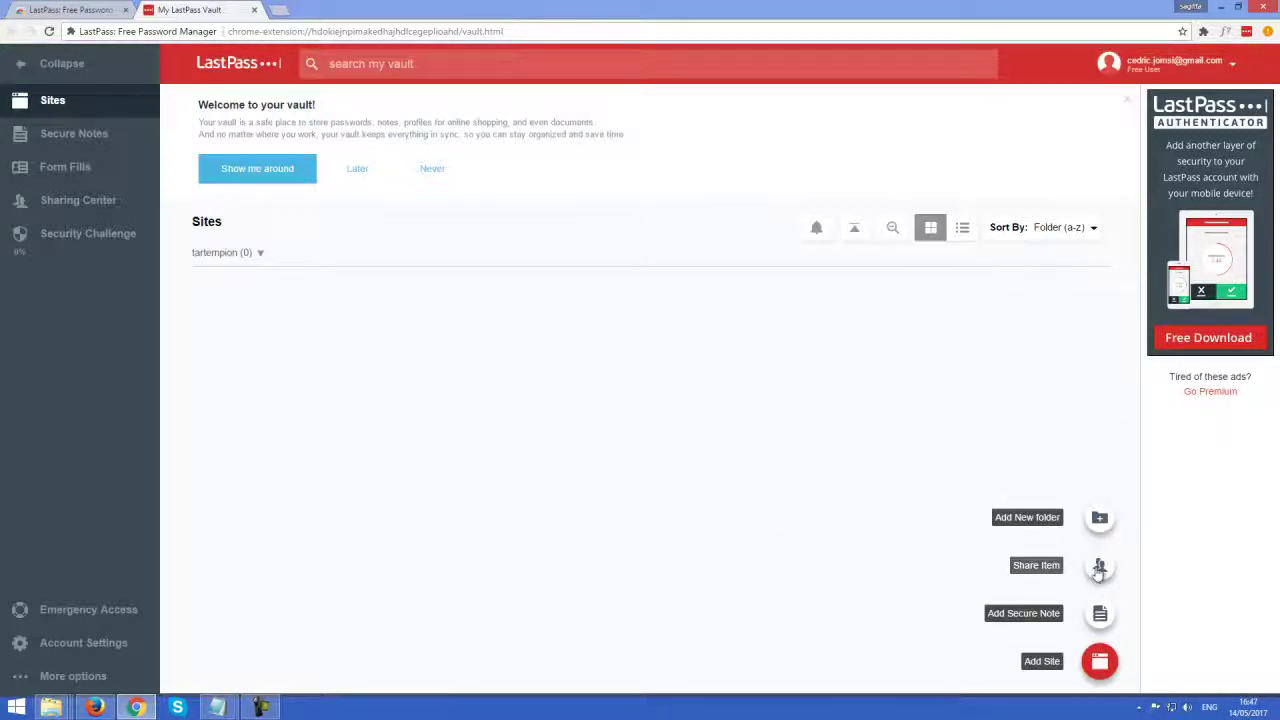
click(1099, 567)
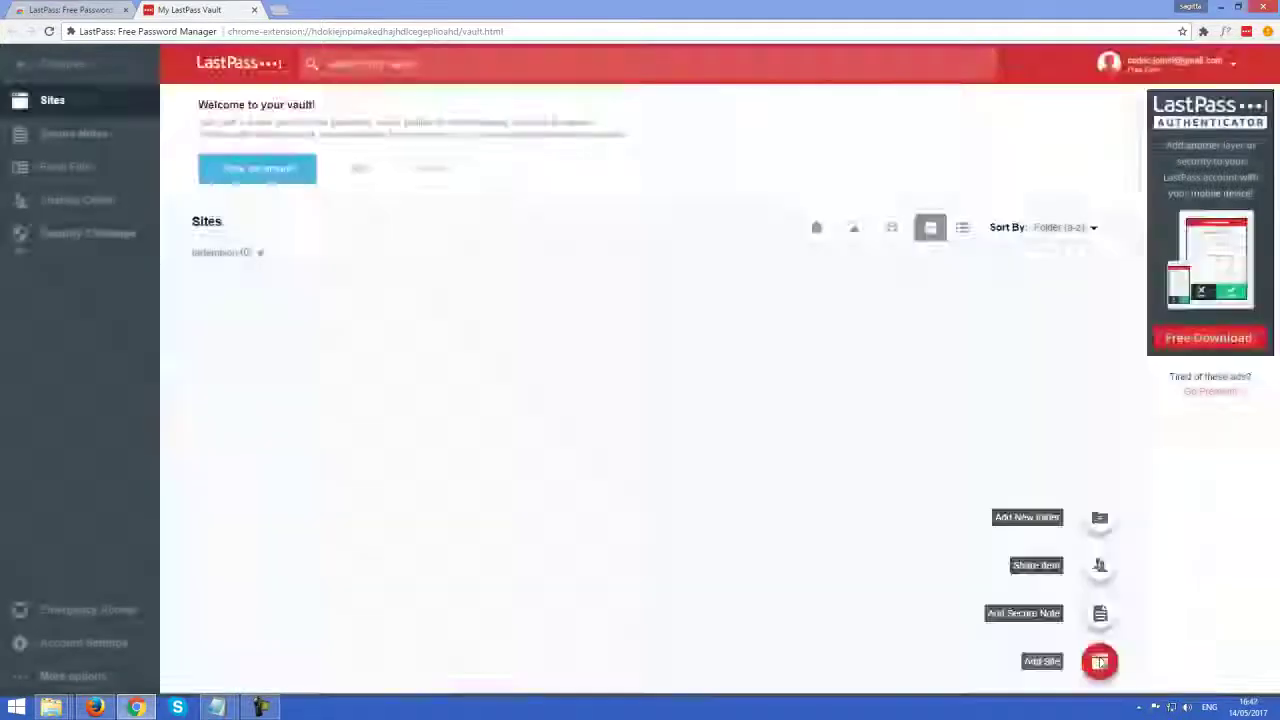
click(1099, 661)
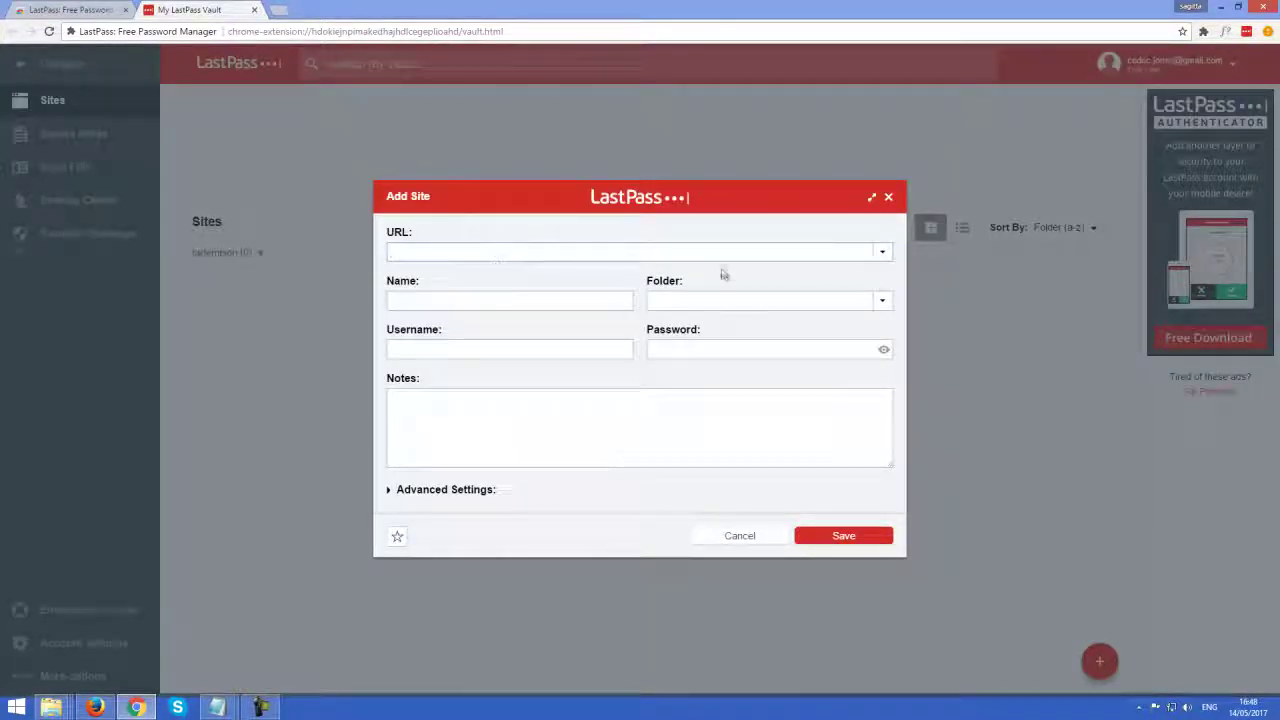
File the new entry in the tartempion folder and show its advanced settings
click(426, 255)
click(420, 456)
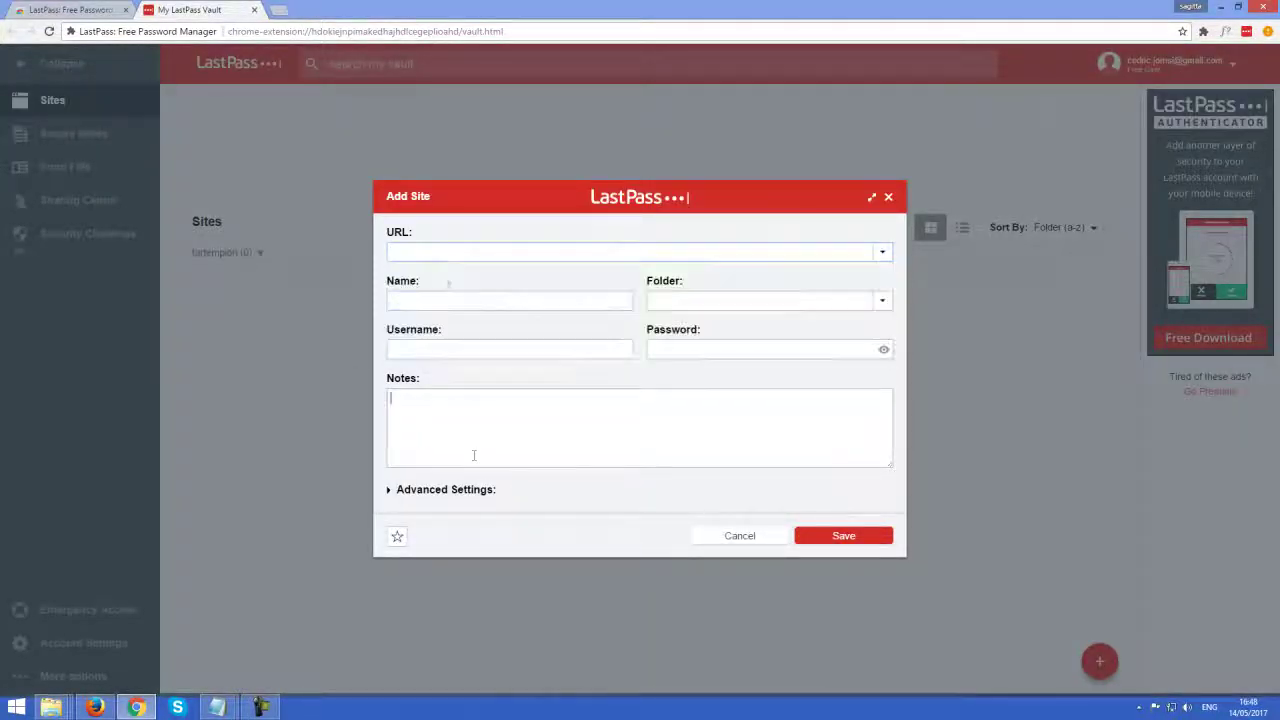
click(742, 302)
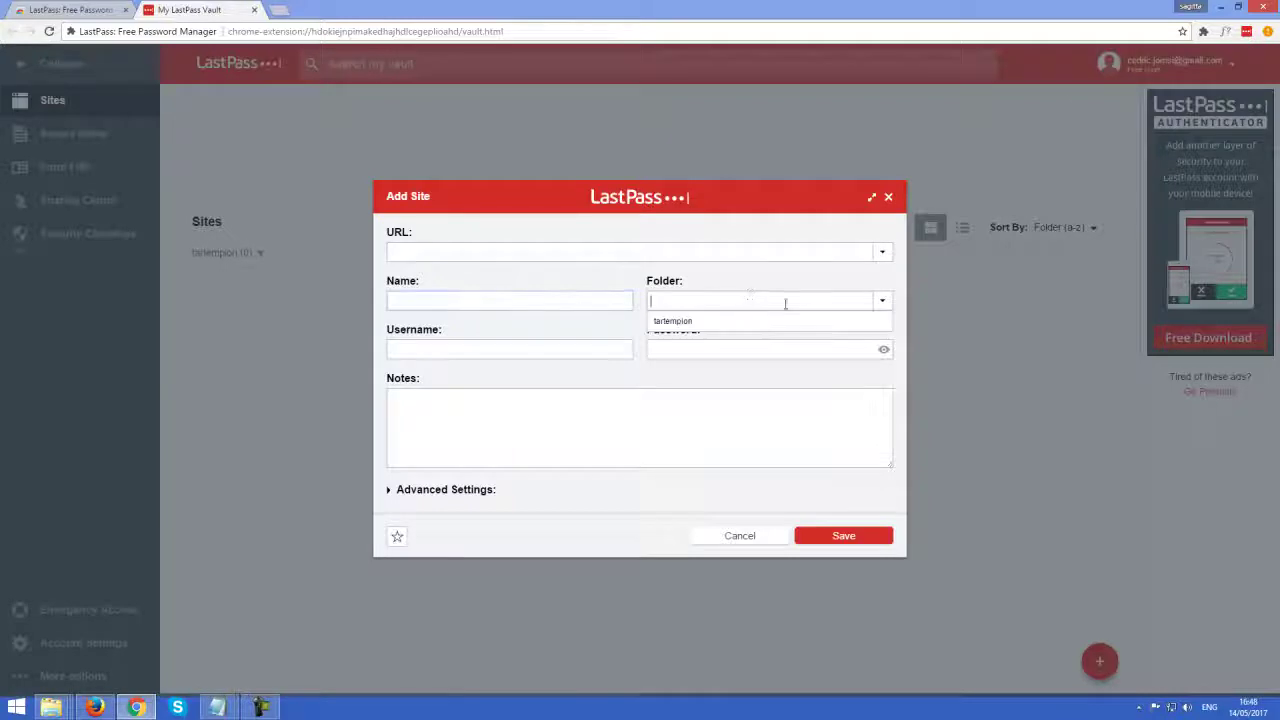
click(731, 321)
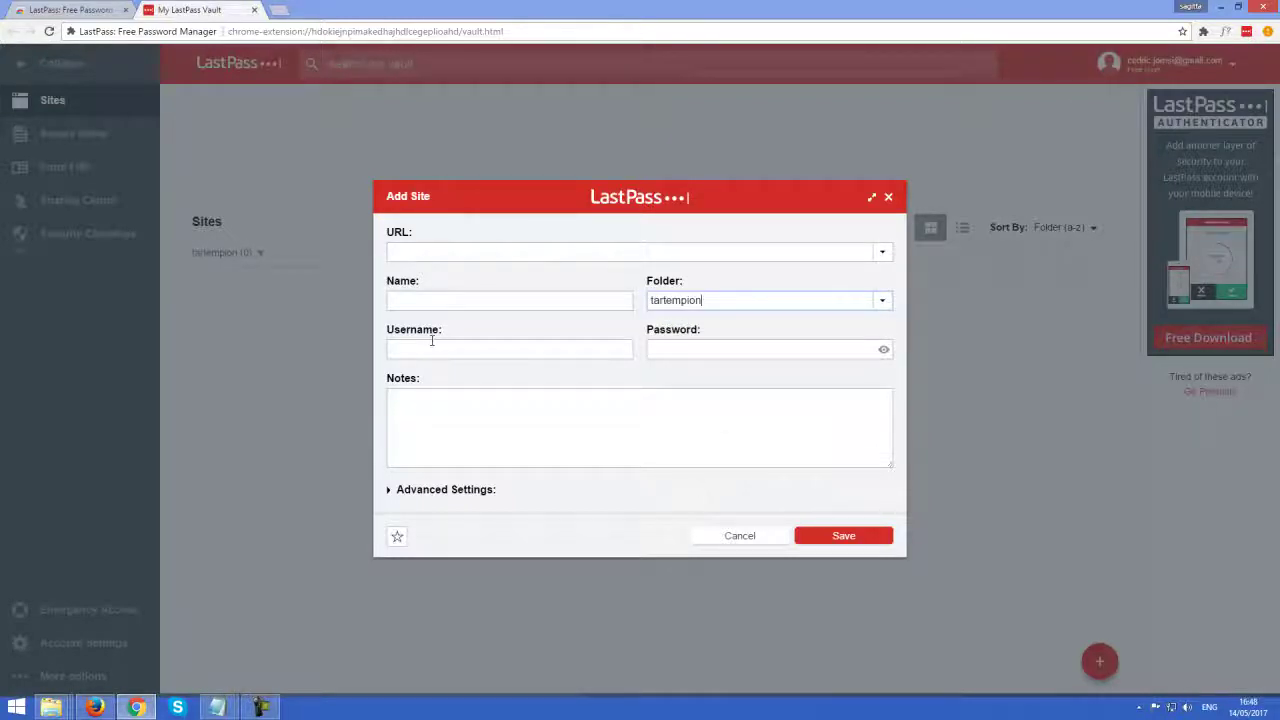
click(449, 299)
click(458, 348)
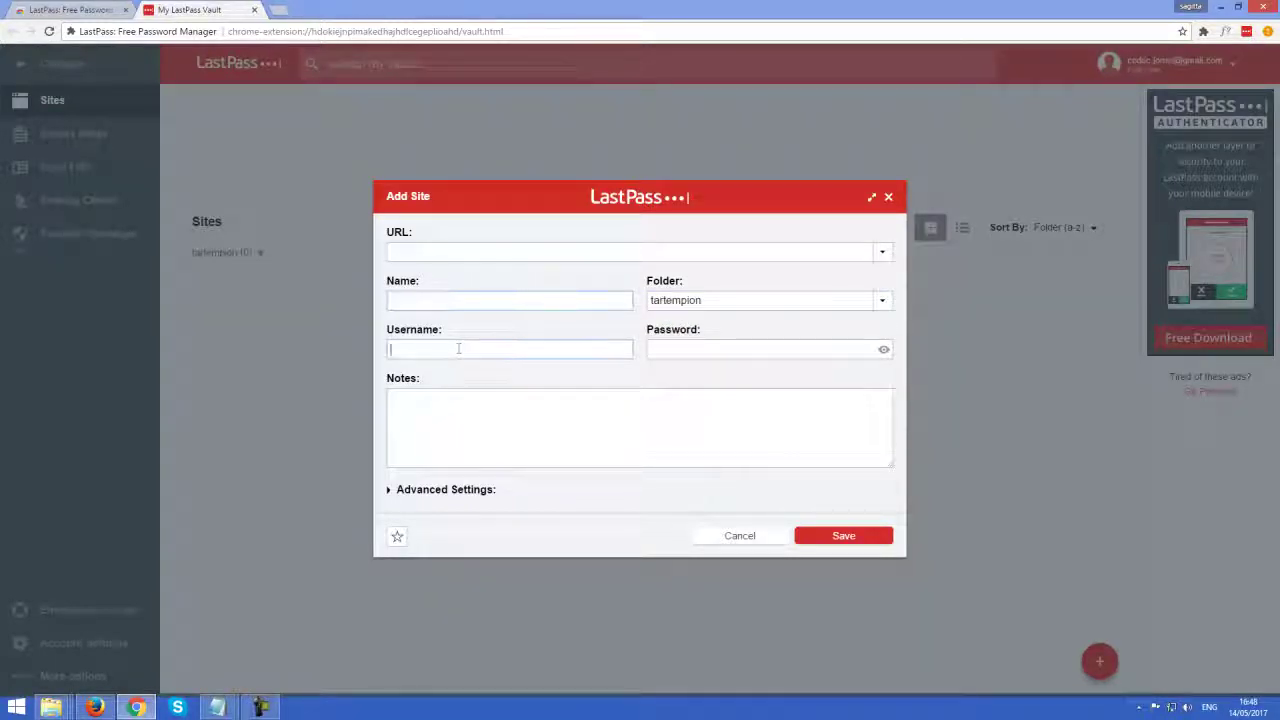
click(415, 302)
click(633, 421)
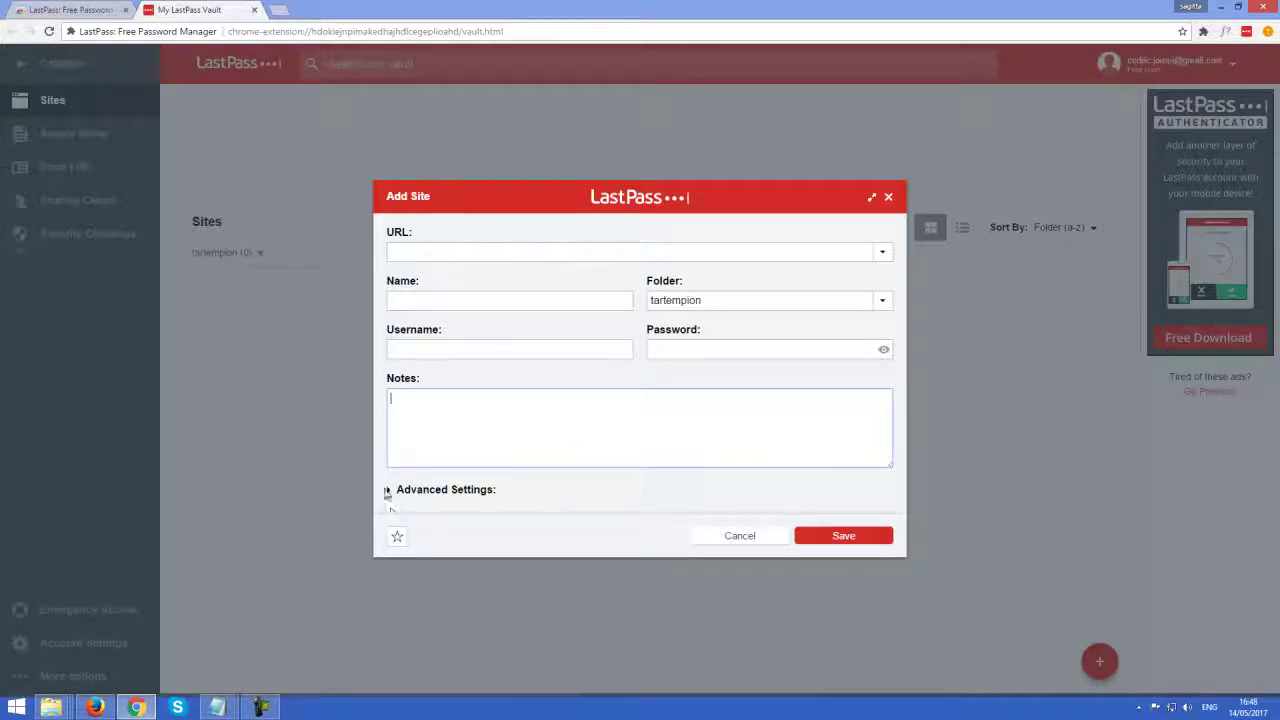
click(388, 490)
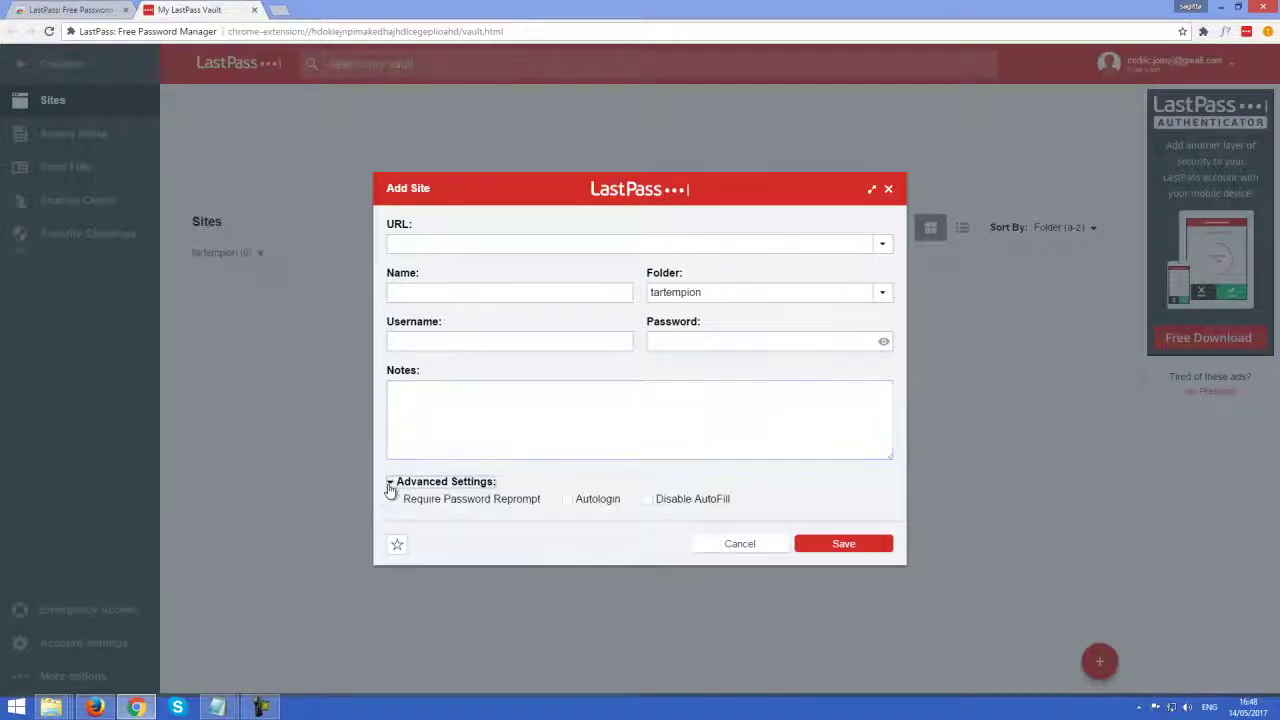
Set the site URL to google.com and change the folder from Email to tartempion
click(430, 245)
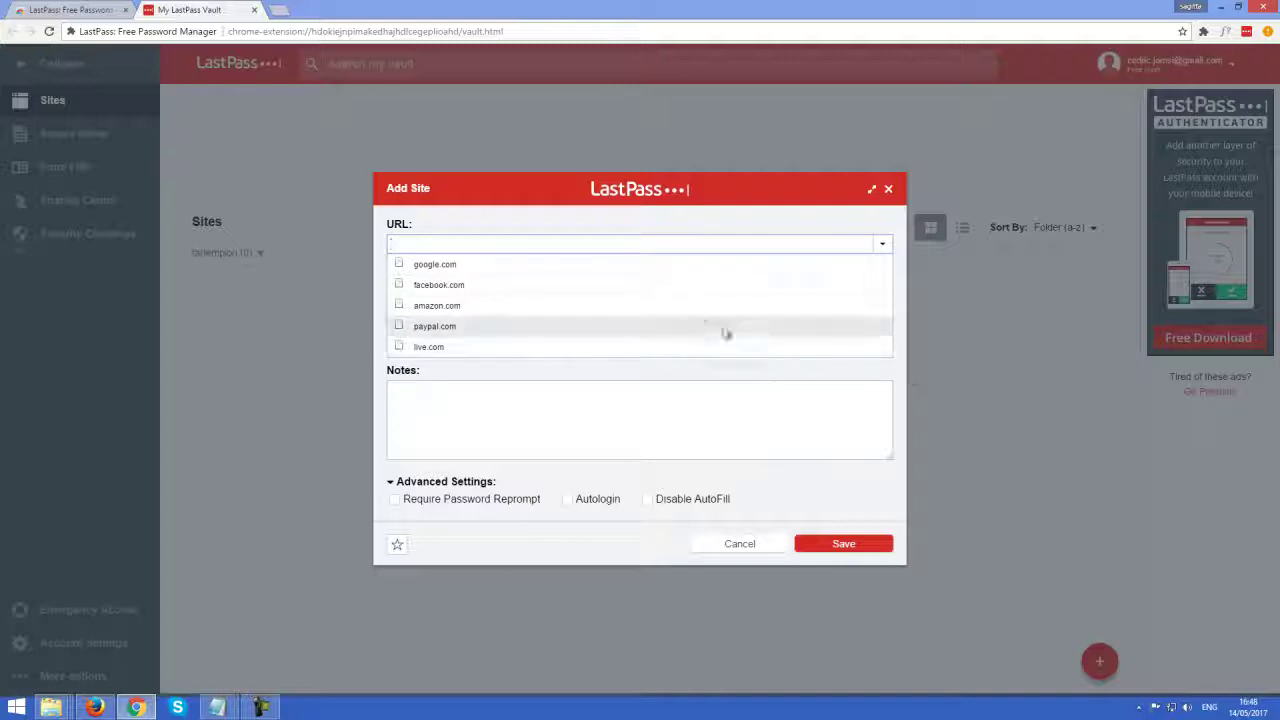
click(651, 426)
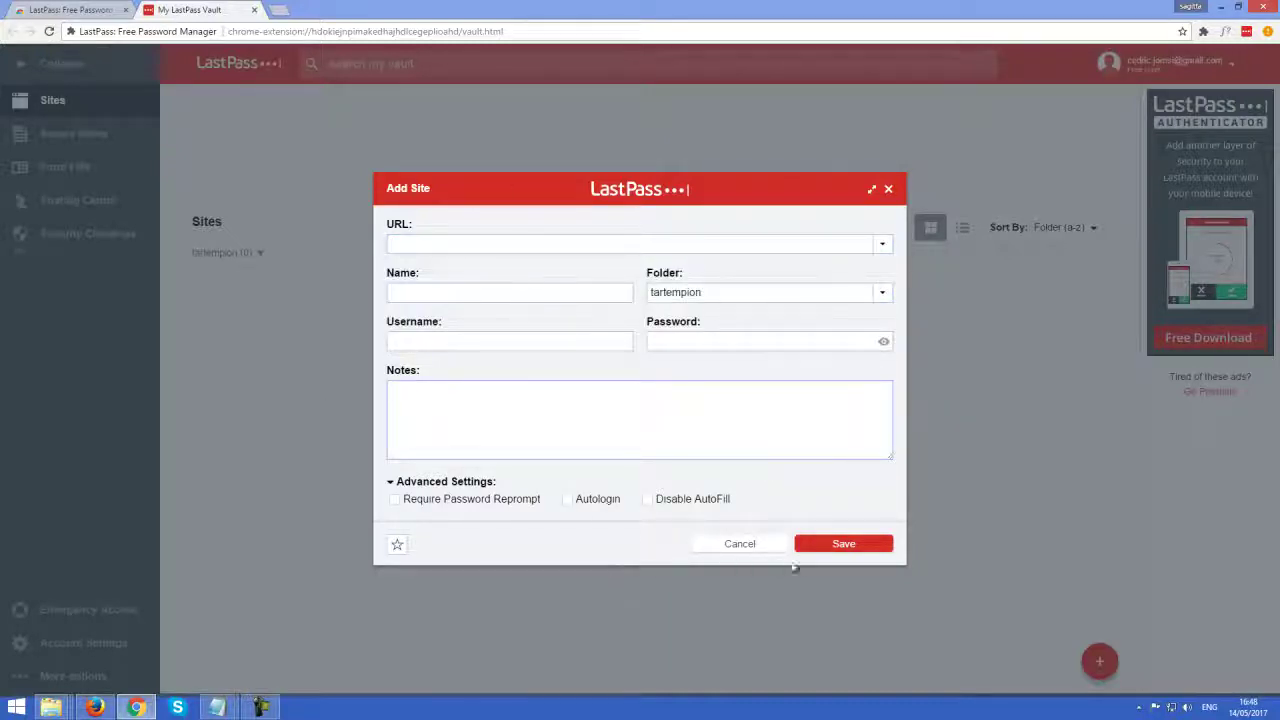
click(443, 241)
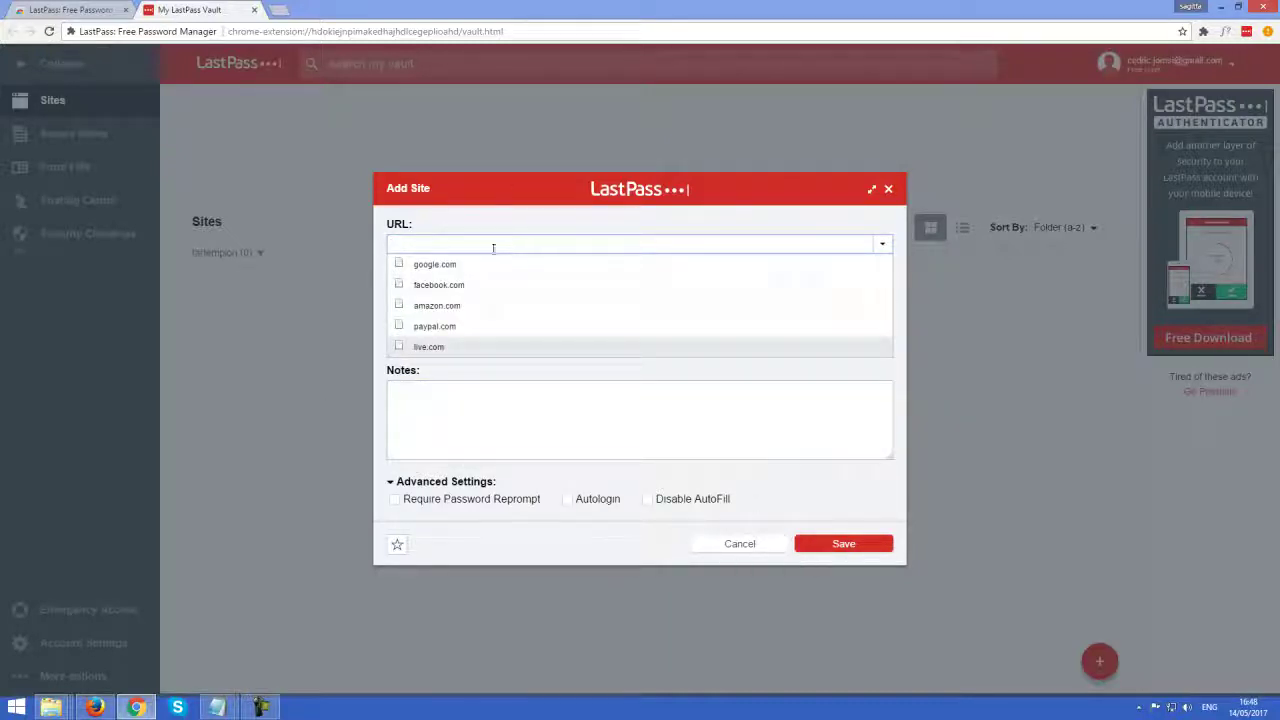
click(440, 264)
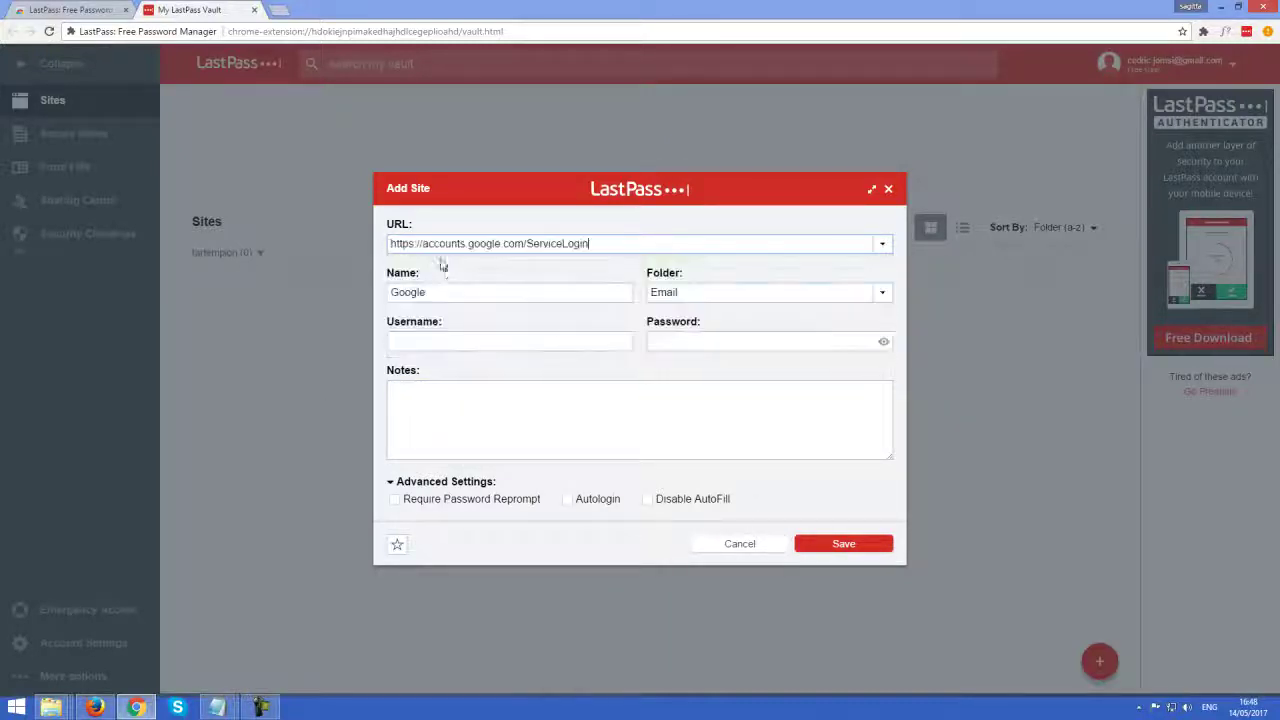
click(724, 292)
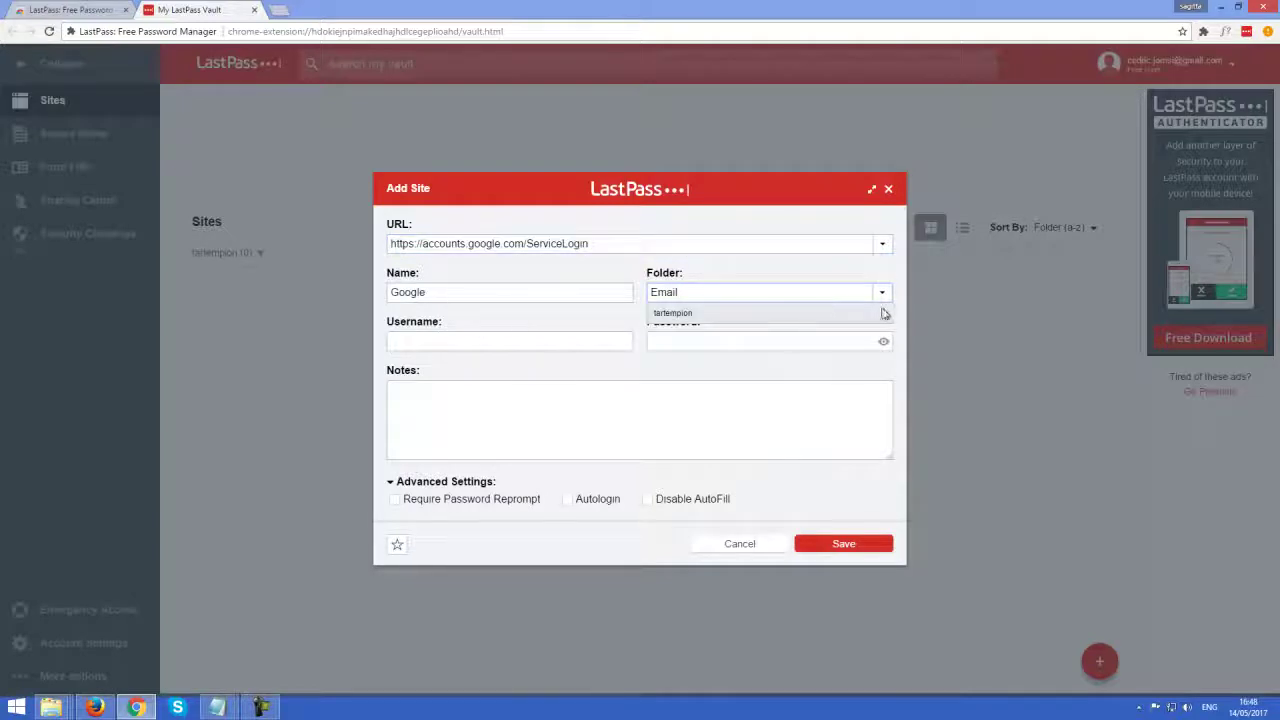
click(828, 312)
Enter the username and password, then save the Google login entry
click(453, 338)
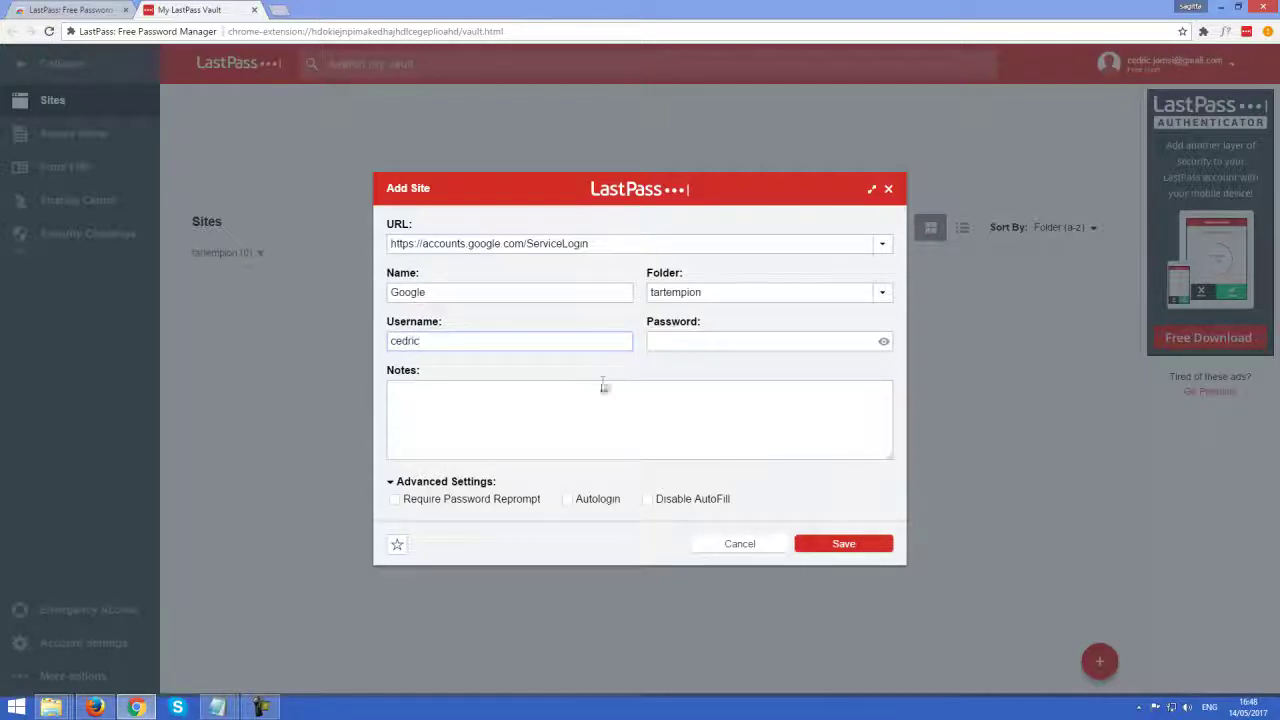
click(702, 337)
text(•••)
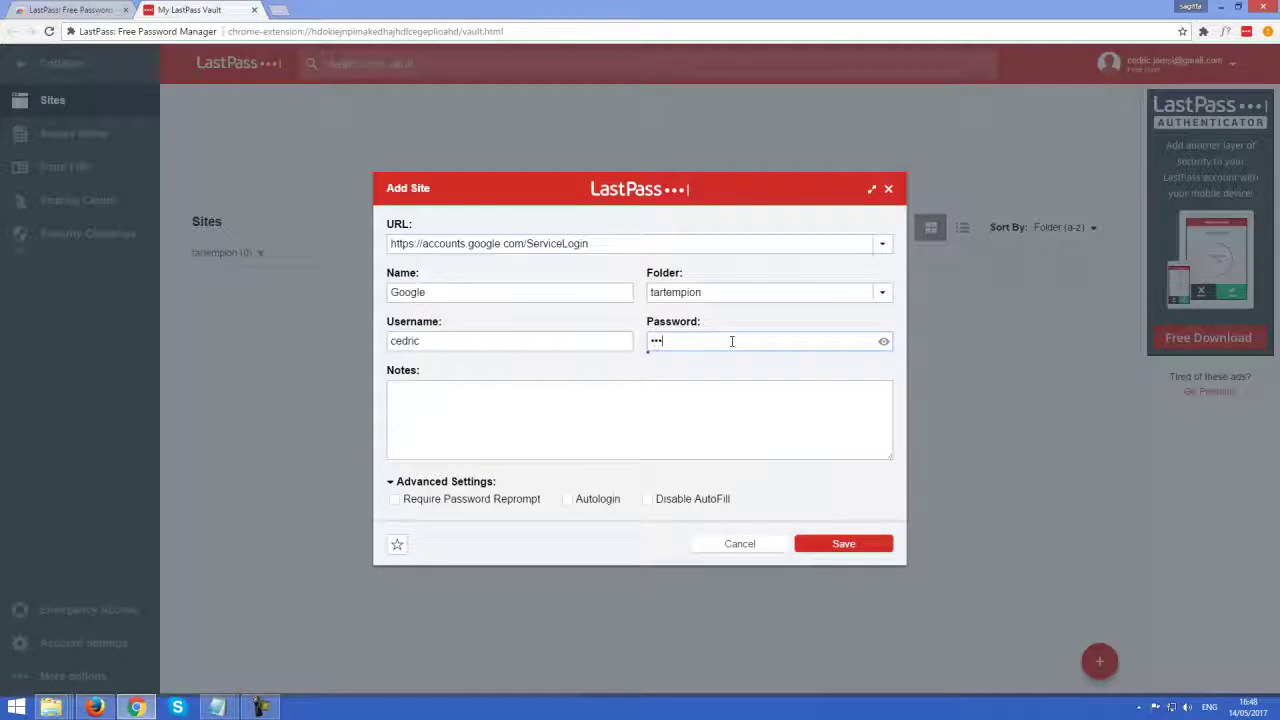
drag(732, 341, 568, 344)
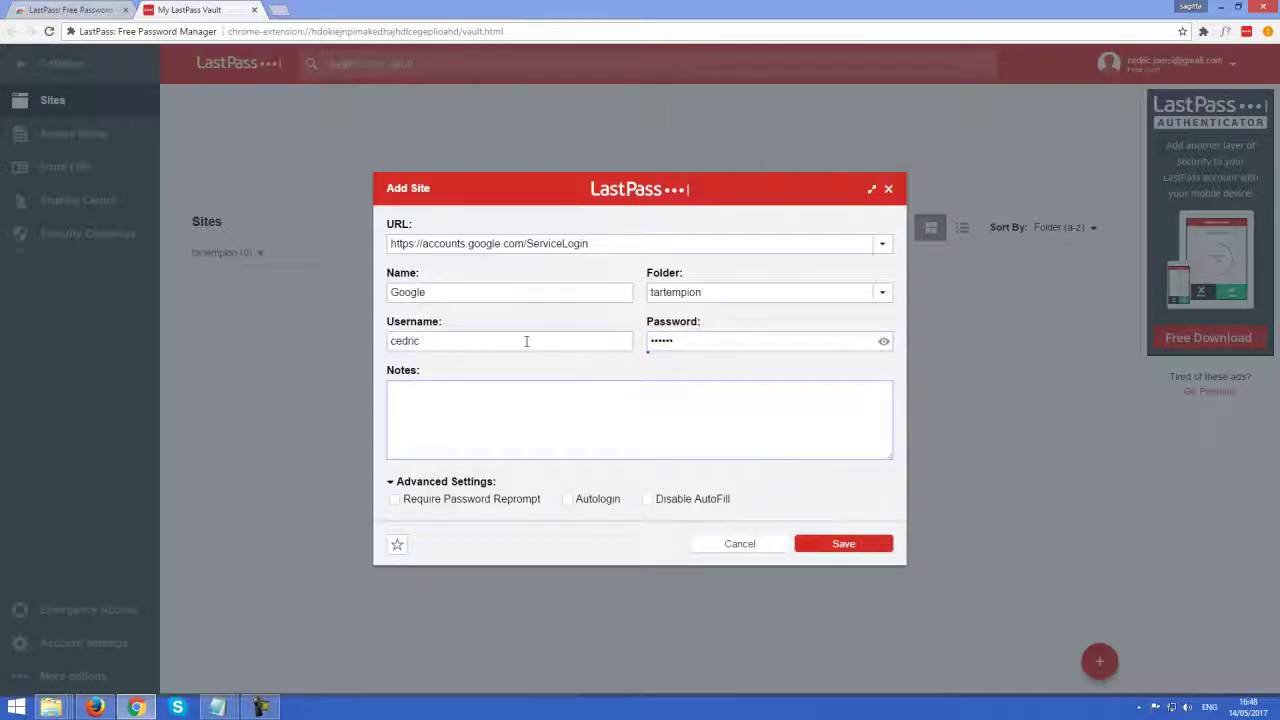
text(blablablabla)
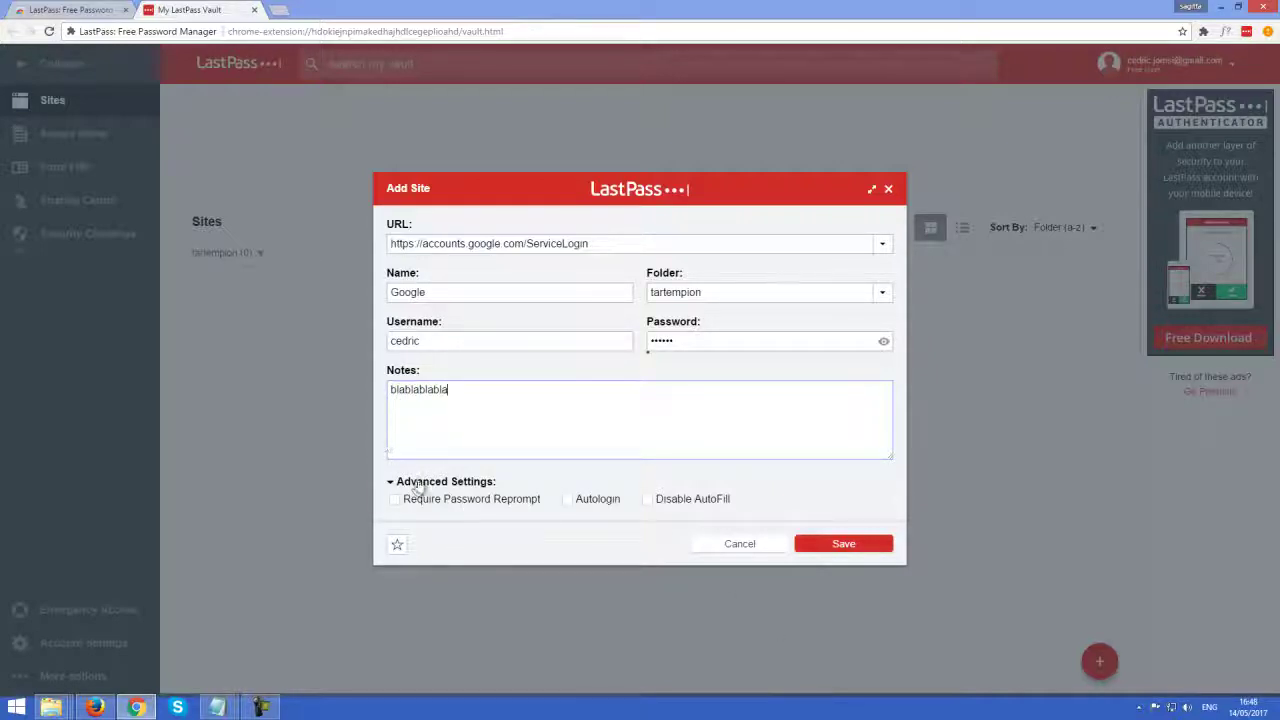
click(845, 551)
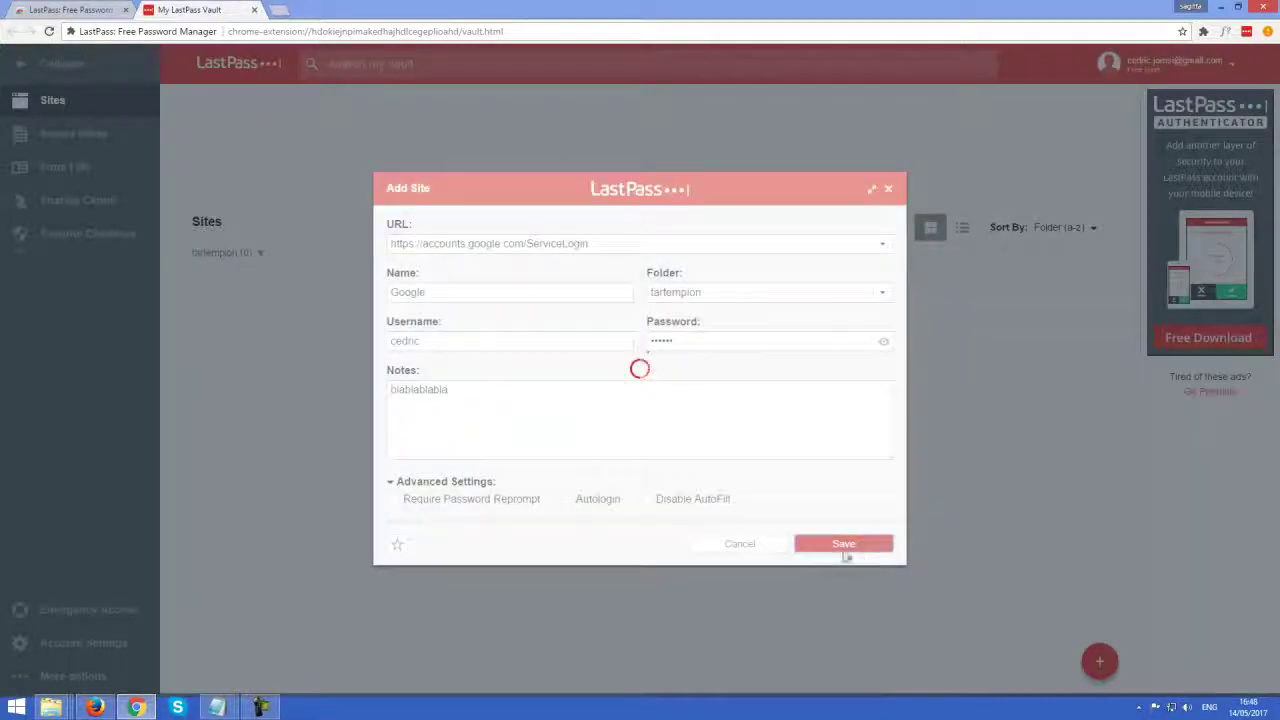